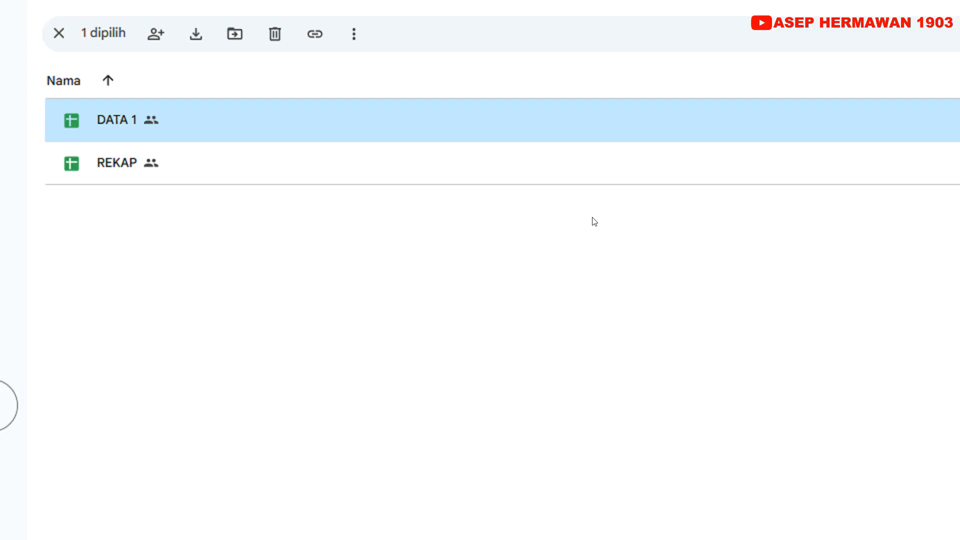
click(215, 214)
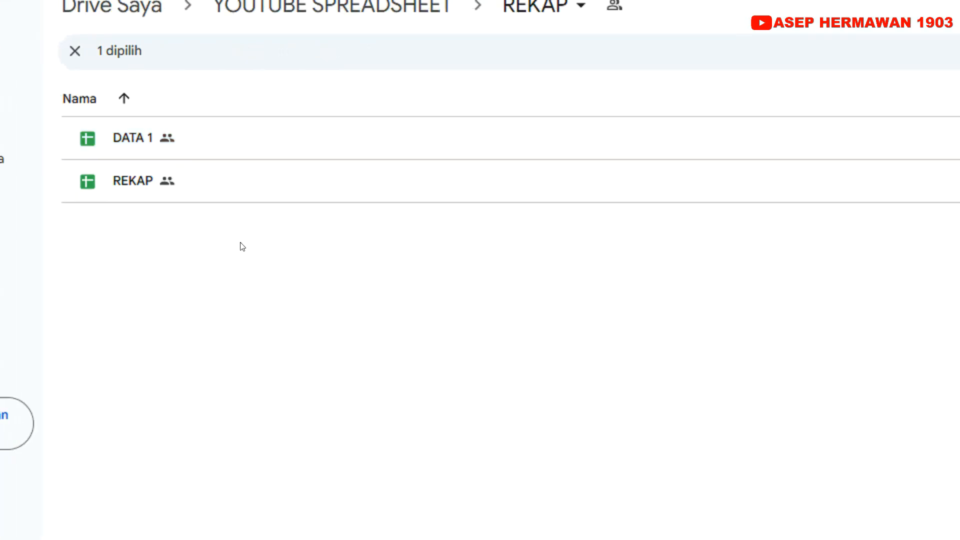
click(164, 190)
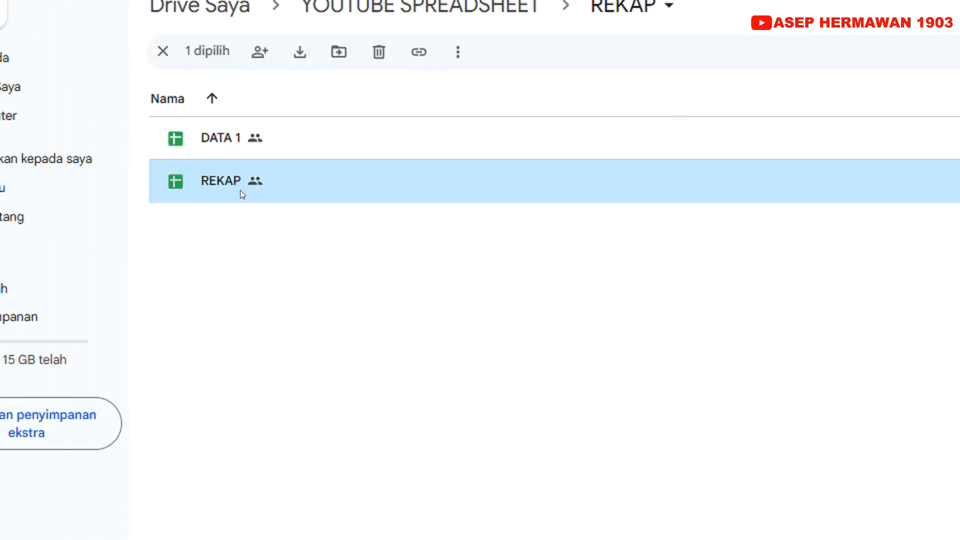
click(166, 145)
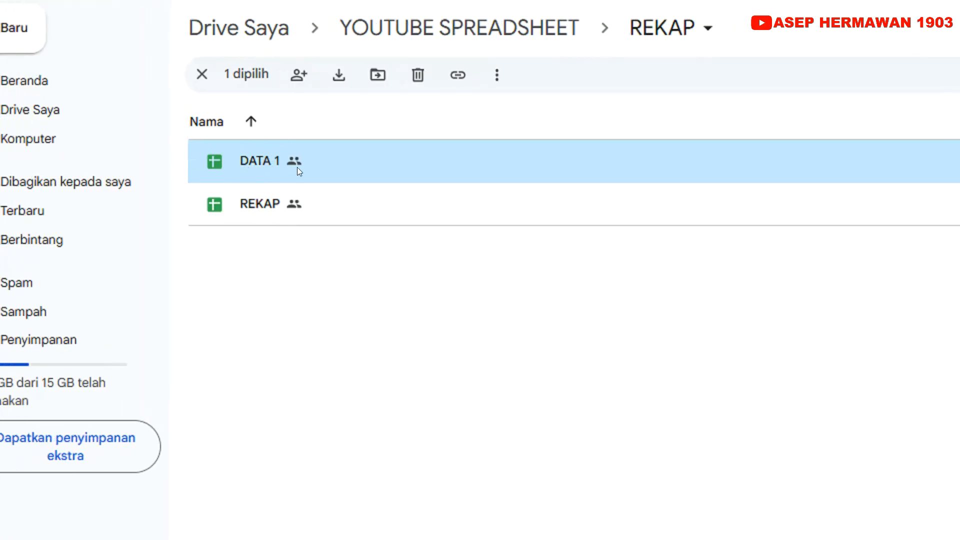
click(284, 214)
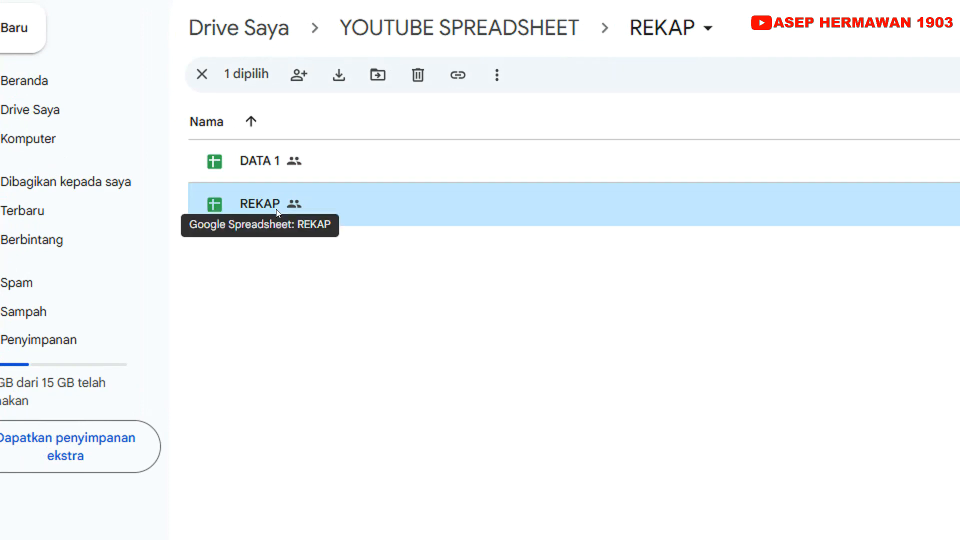
click(274, 158)
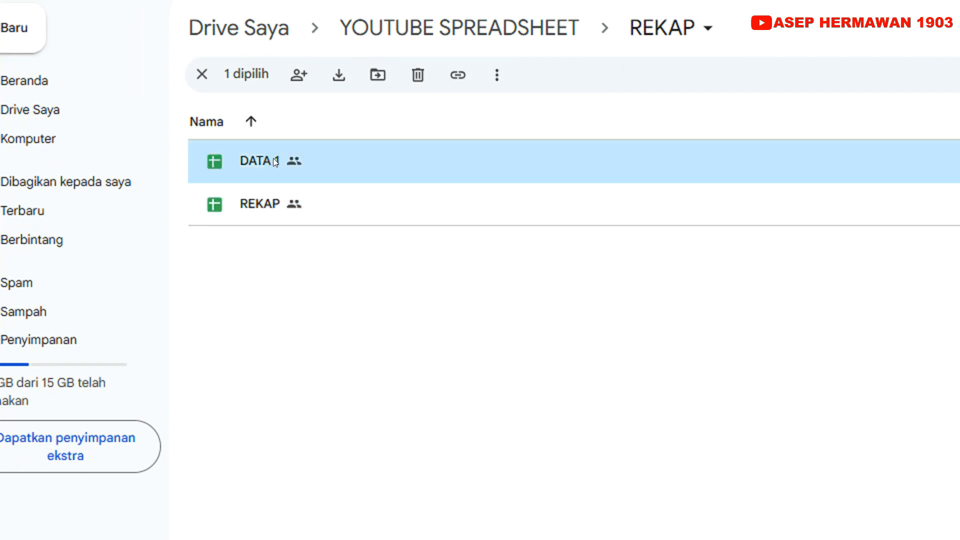
click(276, 211)
click(272, 161)
click(288, 213)
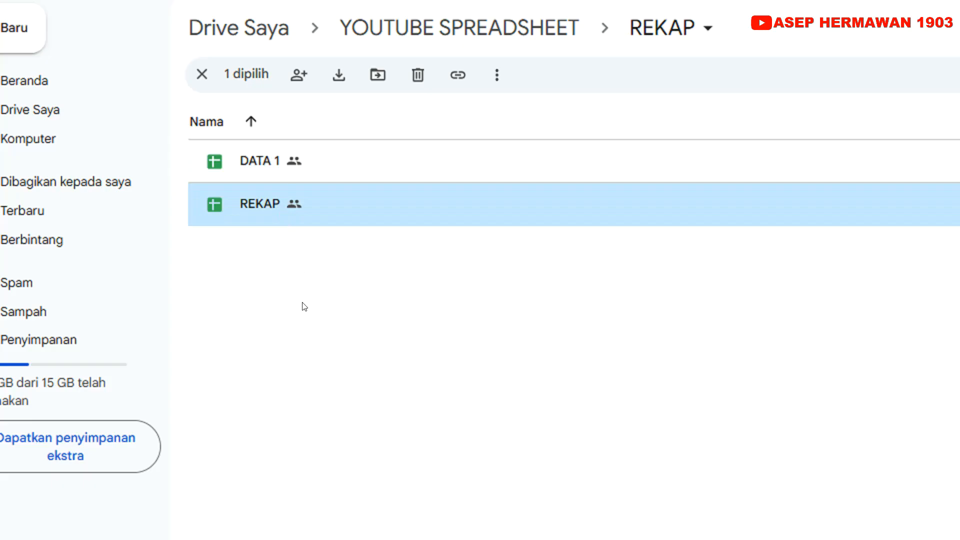
click(277, 168)
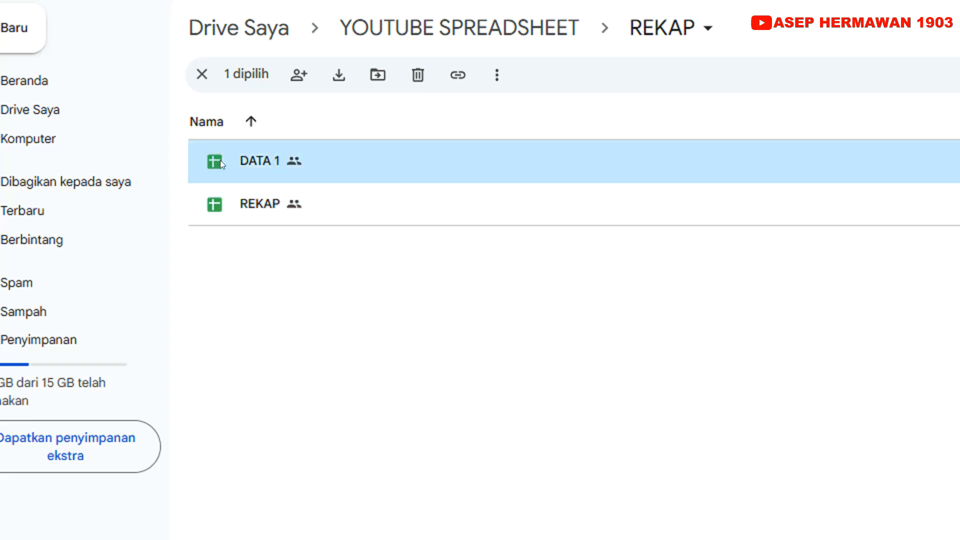
Open the DATA 1 spreadsheet and examine its columns from NO INVOICE and KODE BARANG to TOTAL PENJUALAN
mouse_move(223, 170)
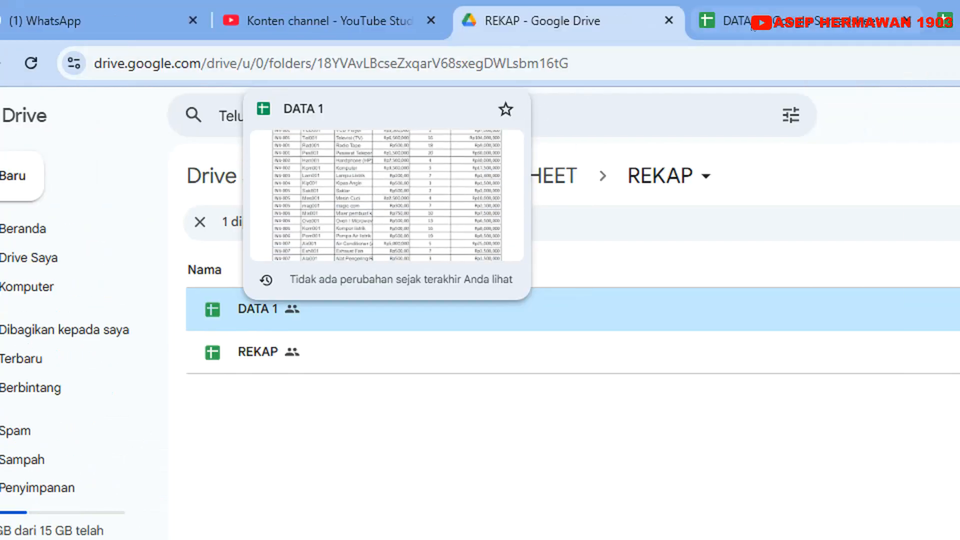
click(720, 20)
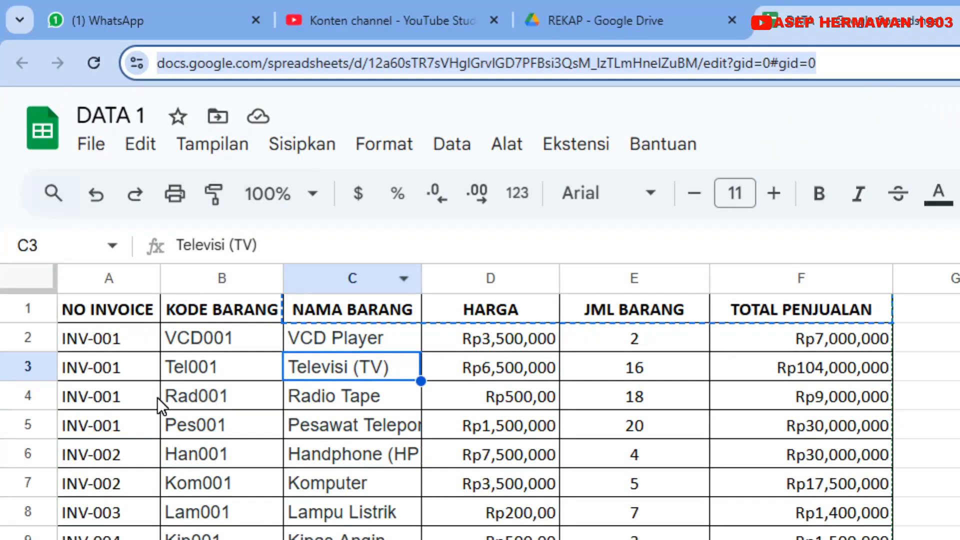
click(50, 396)
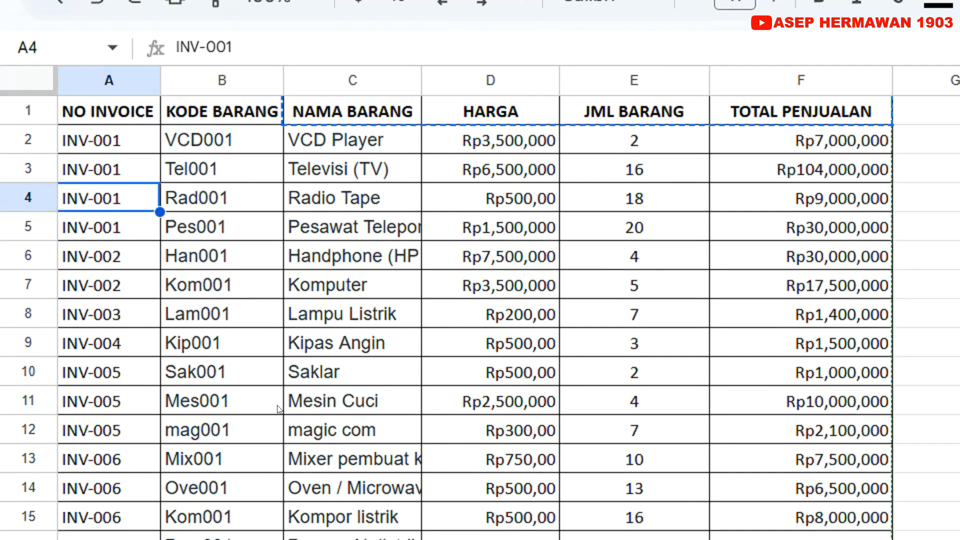
scroll(279, 409, down, 10)
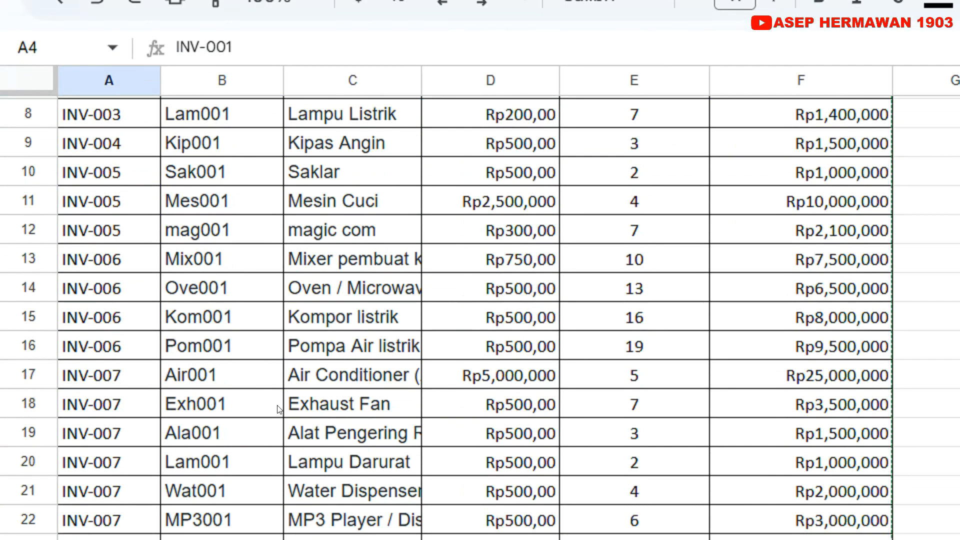
scroll(278, 409, up, 7)
scroll(279, 411, up, 2)
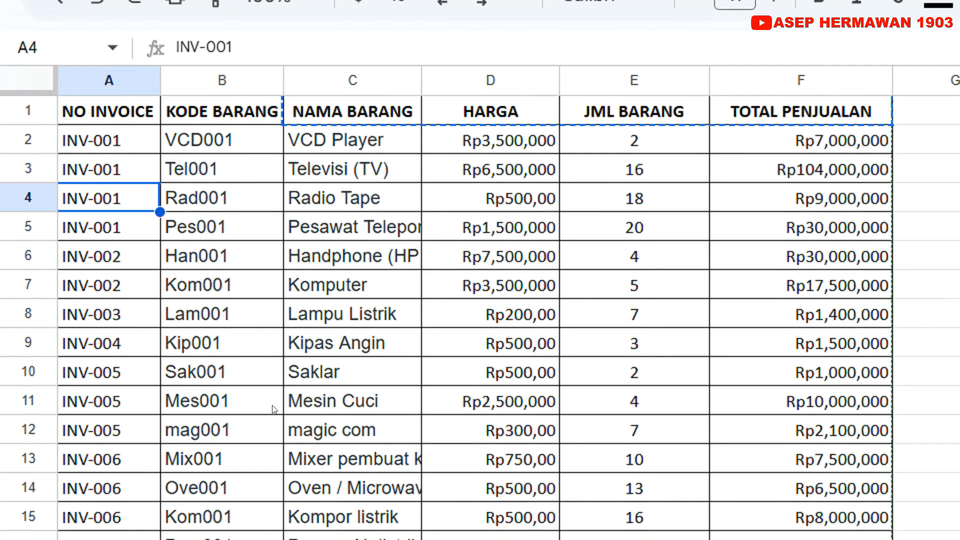
click(106, 116)
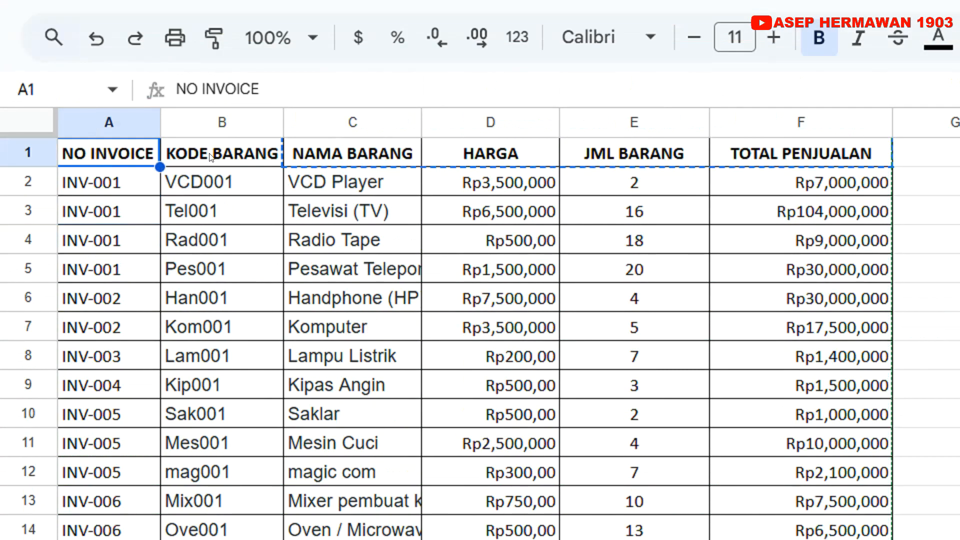
click(210, 157)
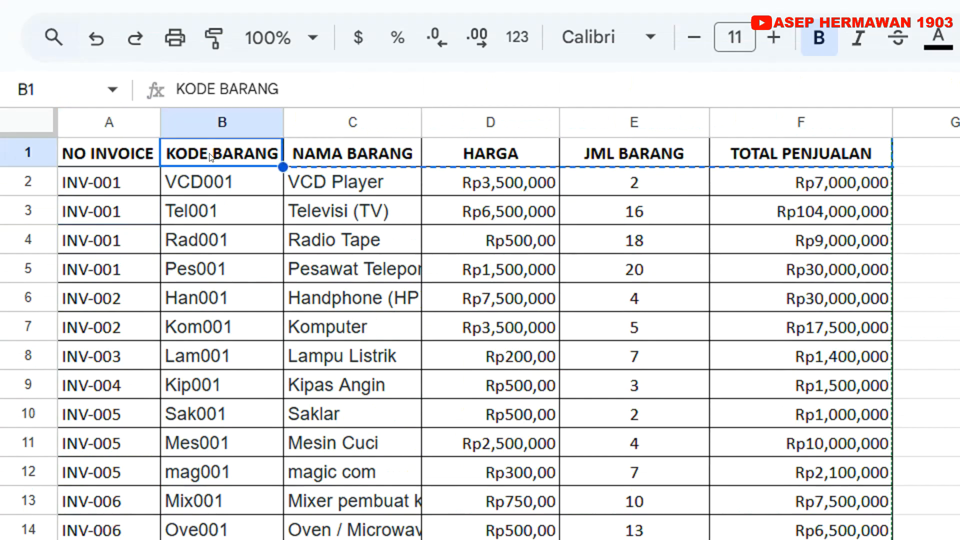
click(721, 156)
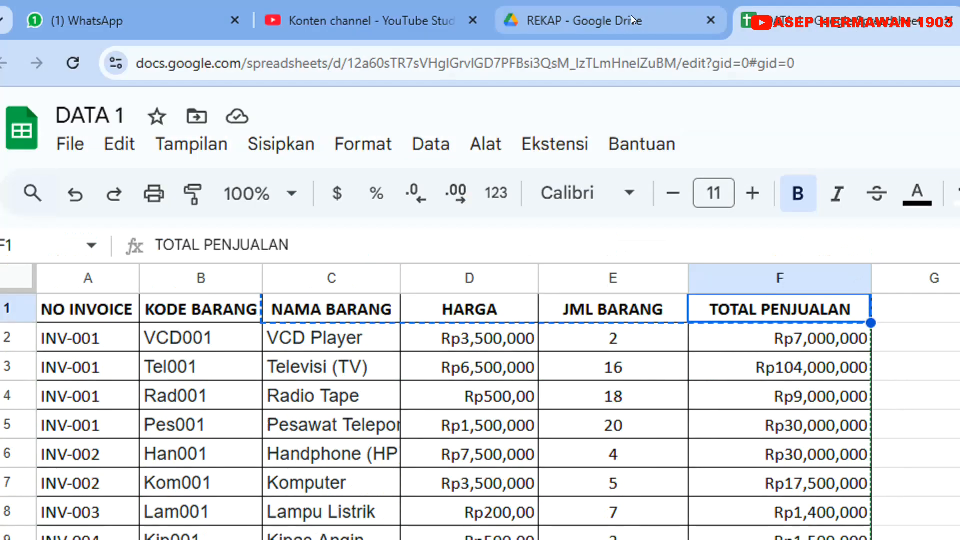
Open the REKAP spreadsheet from the Drive folder and examine its KODE BARANG, NAMA BARANG, HARGA and JML BARANG columns
click(631, 15)
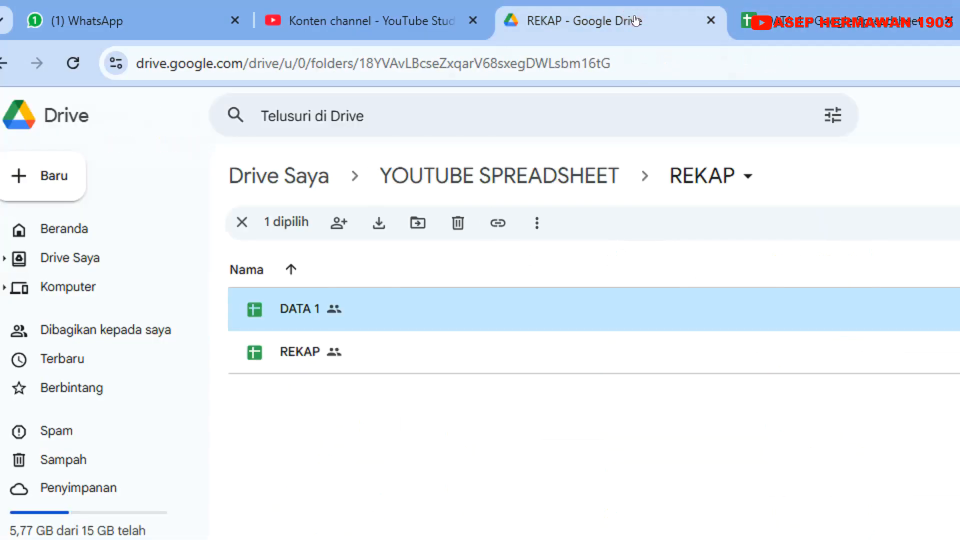
double_click(286, 363)
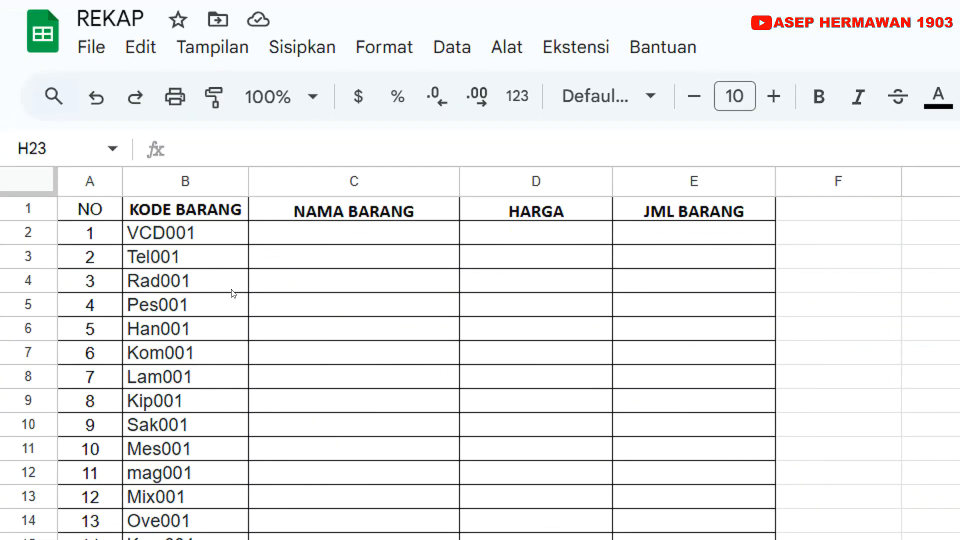
click(275, 215)
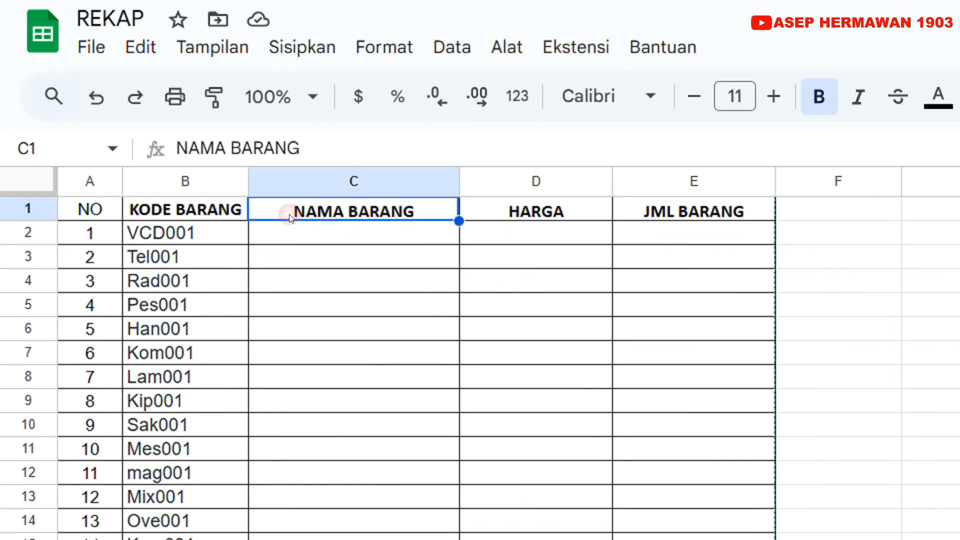
click(538, 209)
click(631, 207)
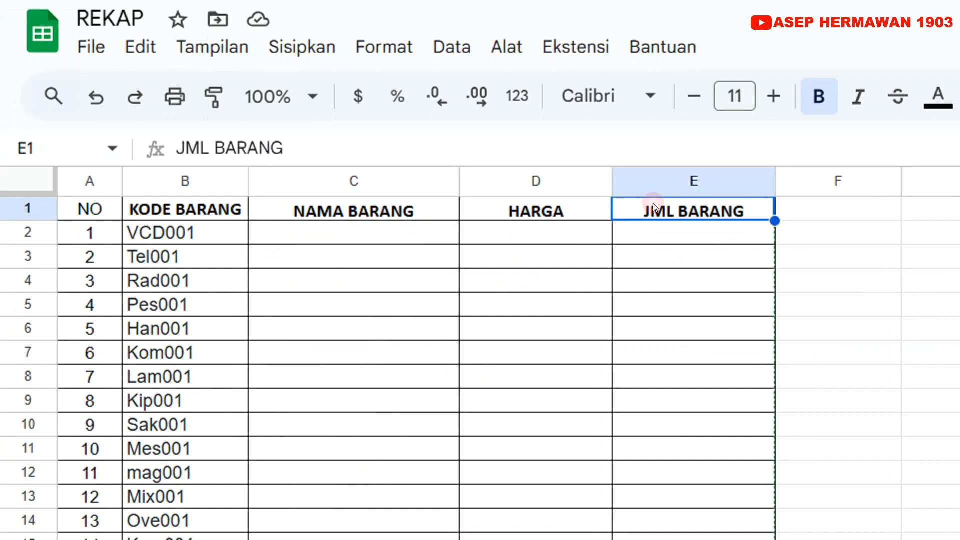
click(410, 235)
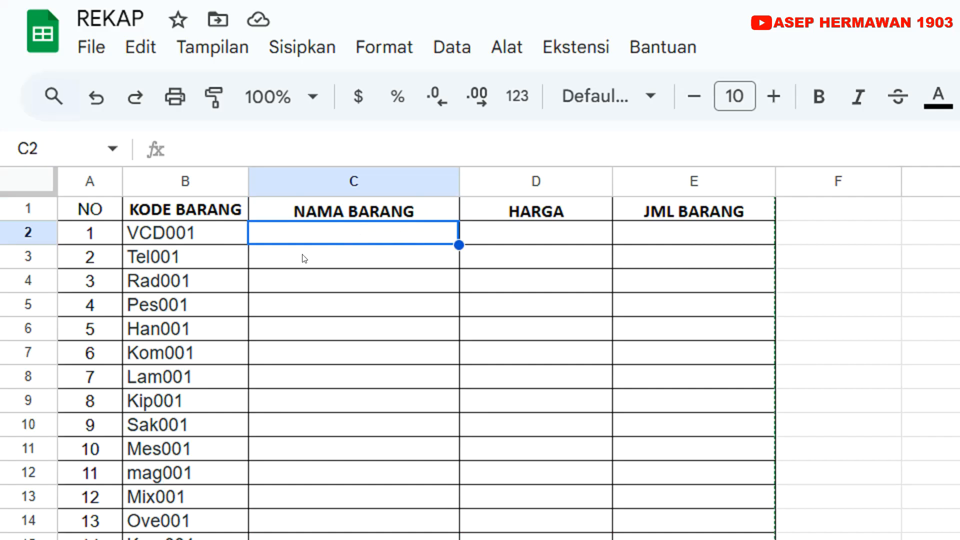
click(534, 235)
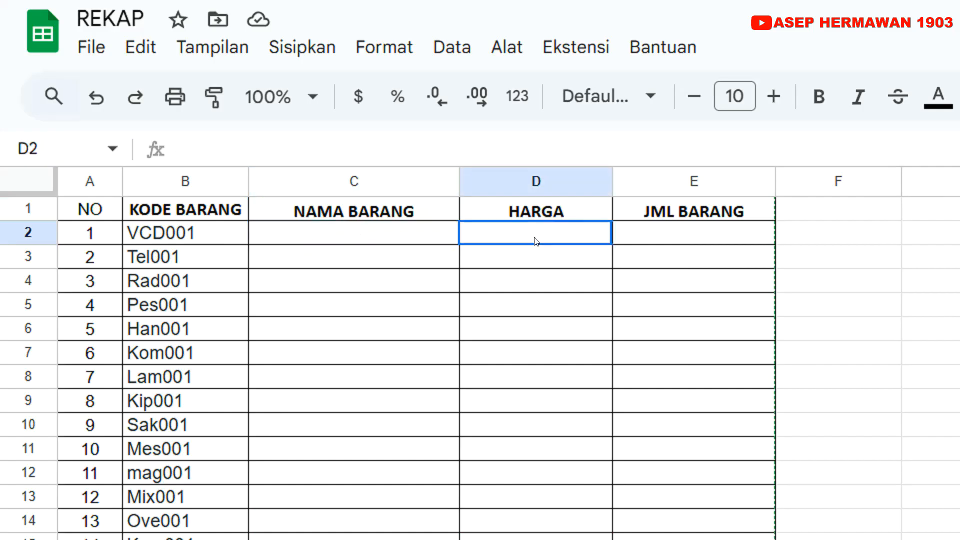
click(661, 234)
click(424, 239)
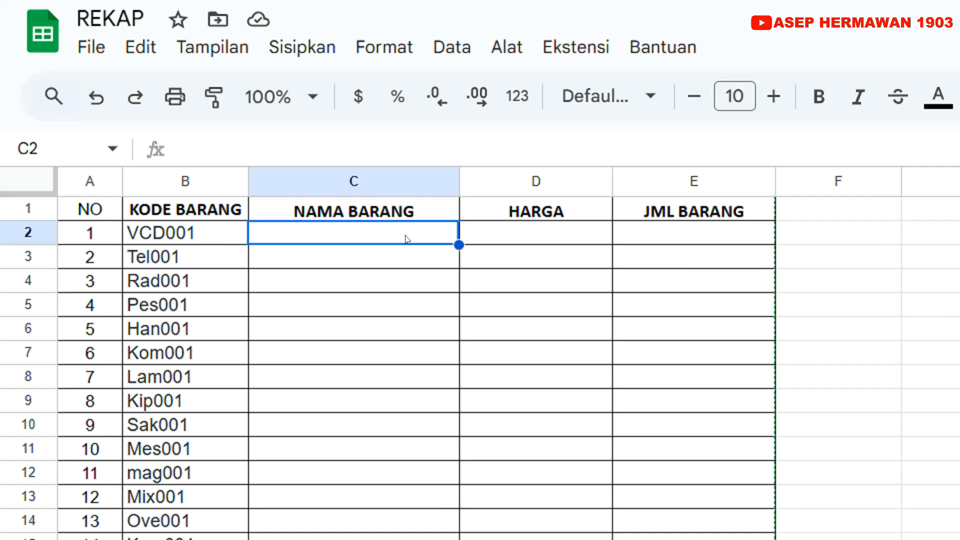
click(181, 234)
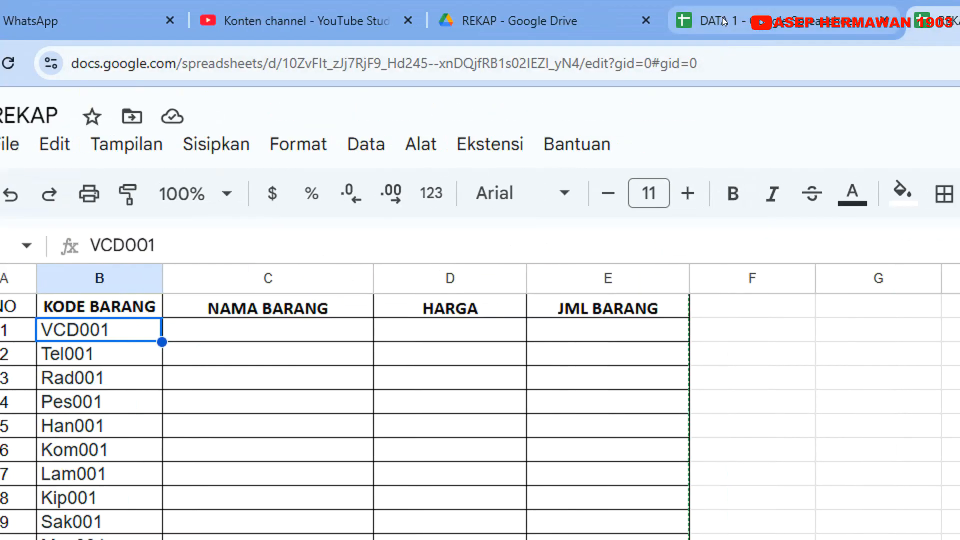
Compare the REKAP table with DATA 1, checking the first item codes and names in its KODE BARANG and NAMA BARANG columns
click(720, 18)
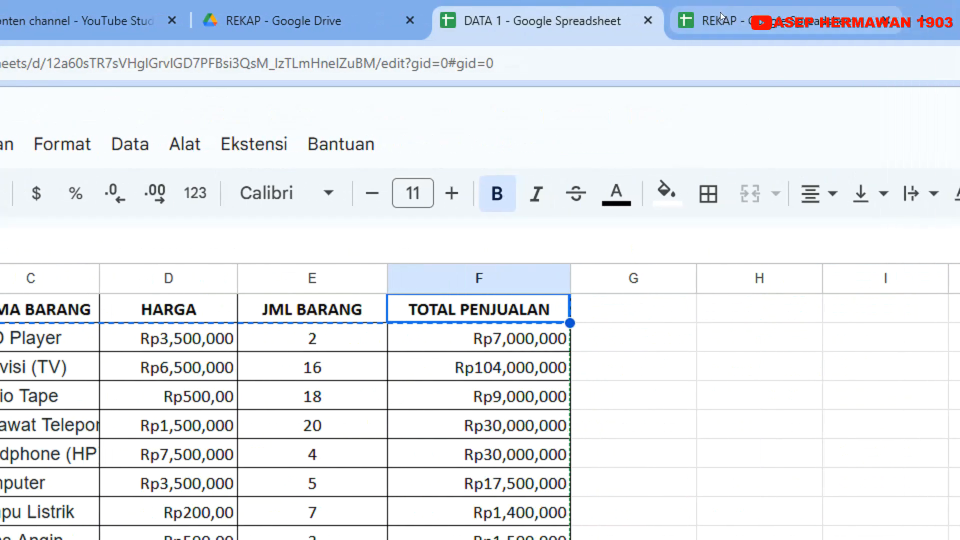
click(724, 19)
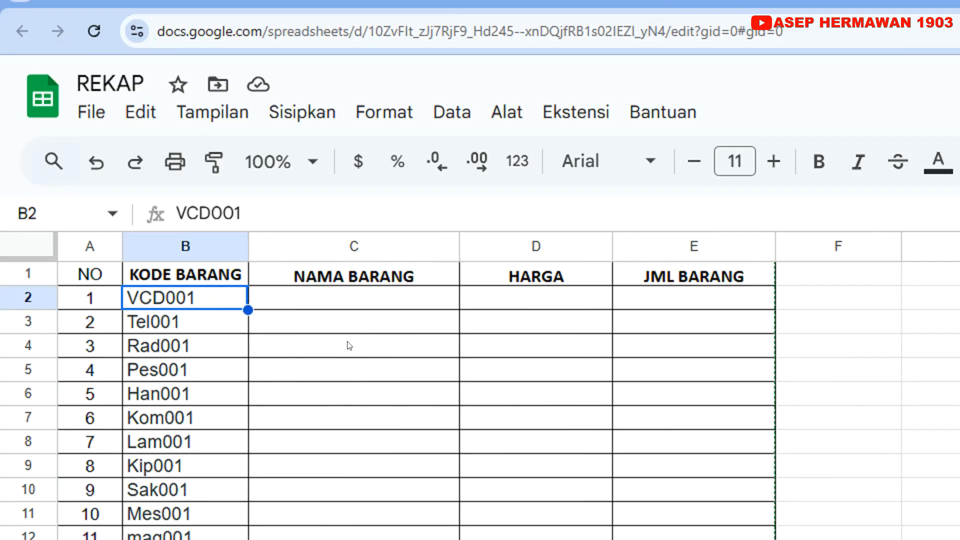
click(379, 308)
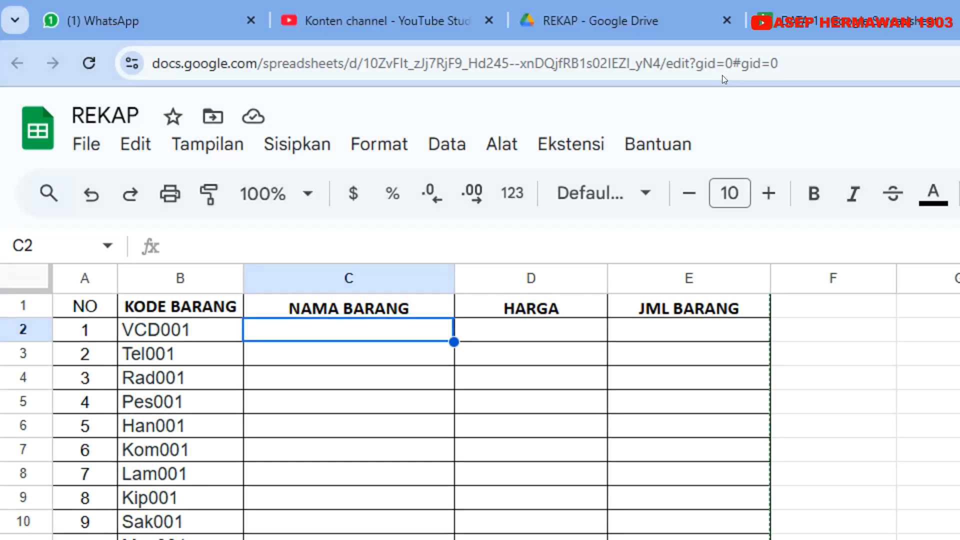
click(807, 20)
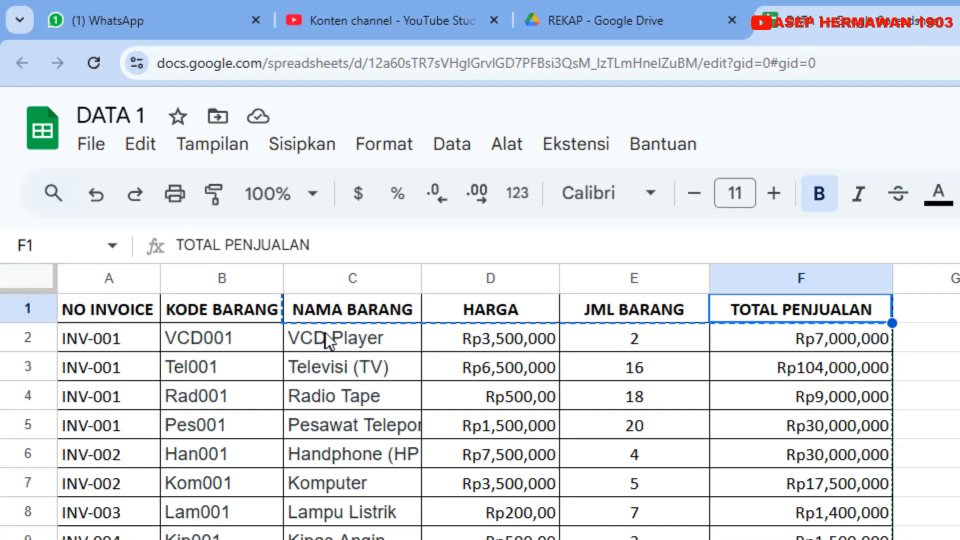
drag(222, 341, 223, 409)
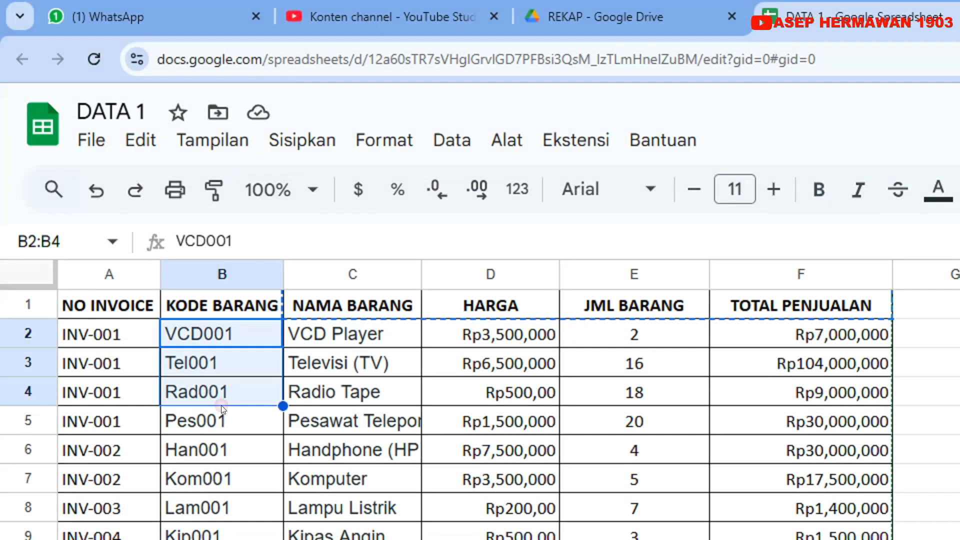
drag(360, 338, 360, 391)
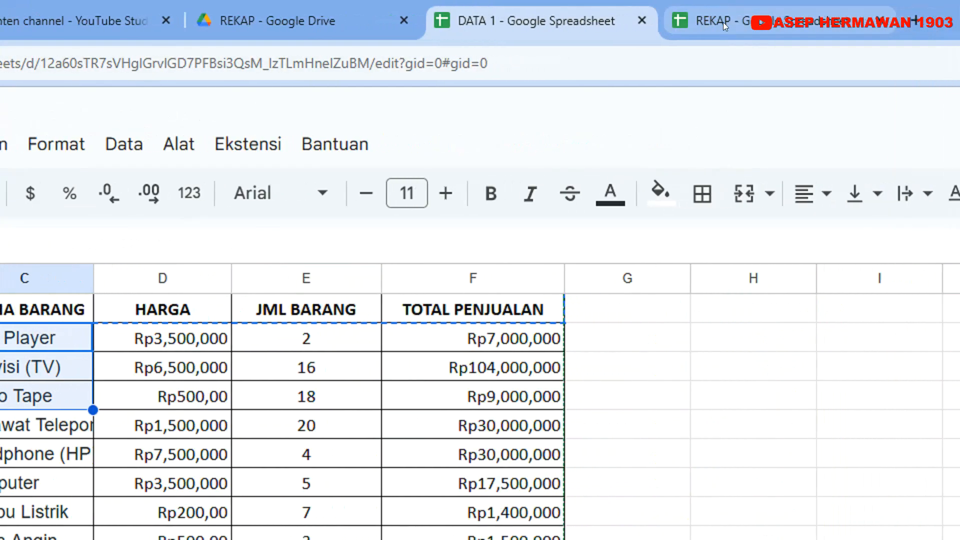
Start a VLOOKUP formula in cell C2 of the REKAP spreadsheet, with item code cell B2 as the search key
click(847, 21)
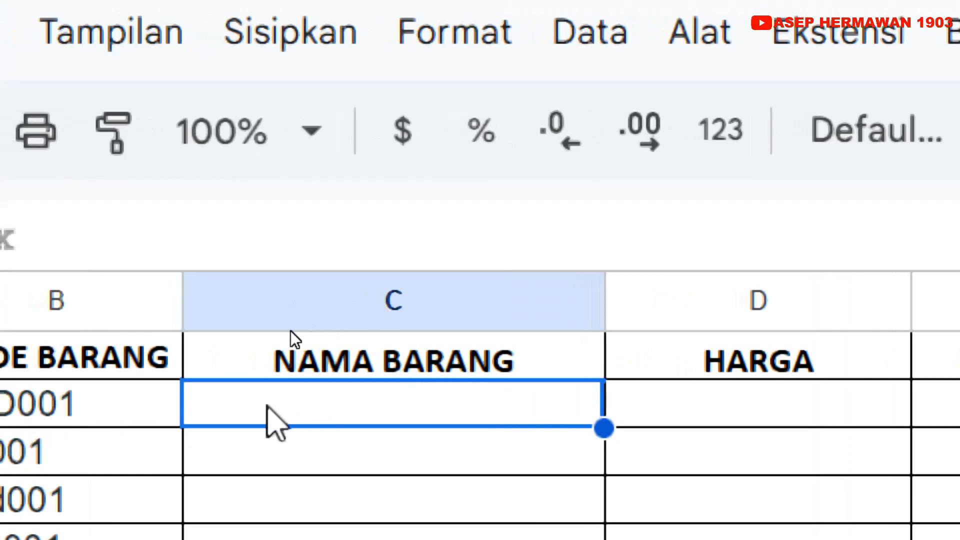
text(=)
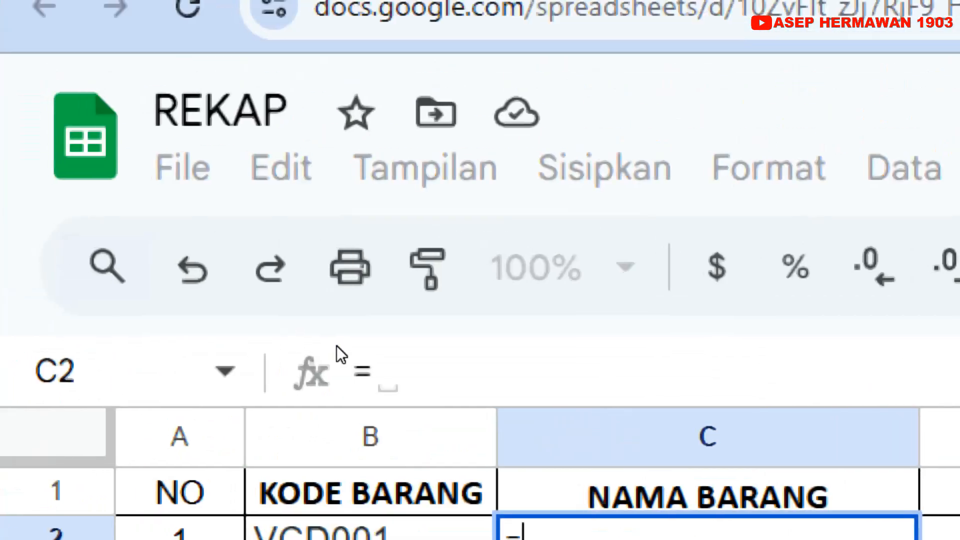
text(vlo)
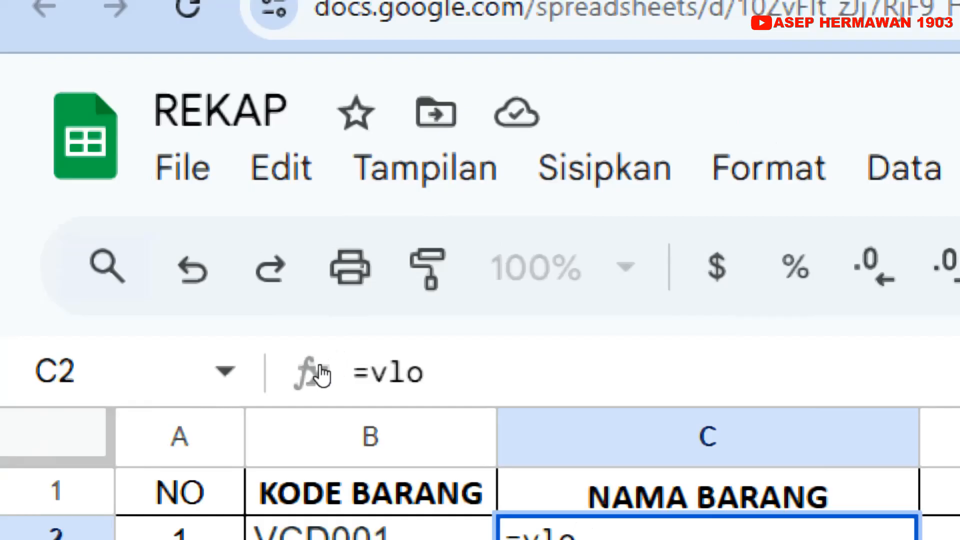
key(Tab)
text(C3)
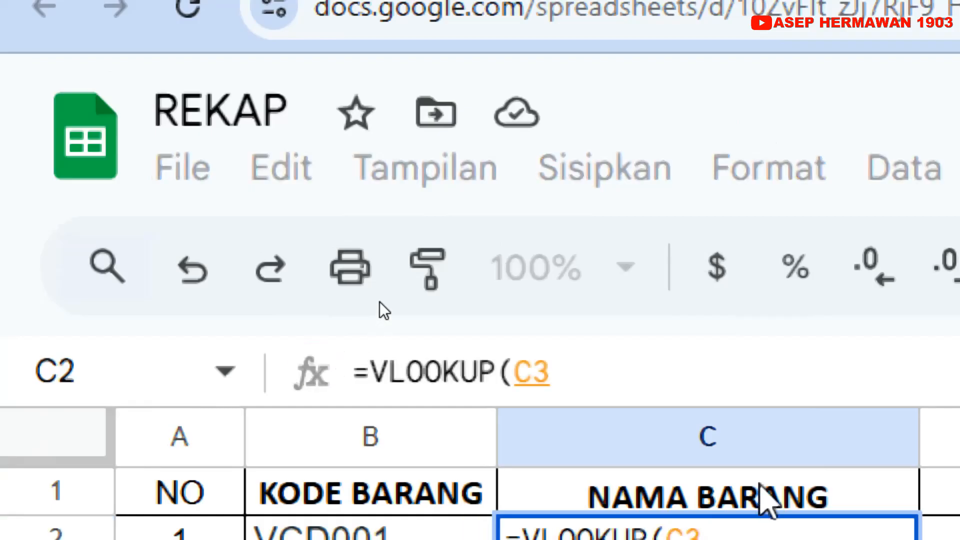
key(BackSpace)
key(BackSpace)
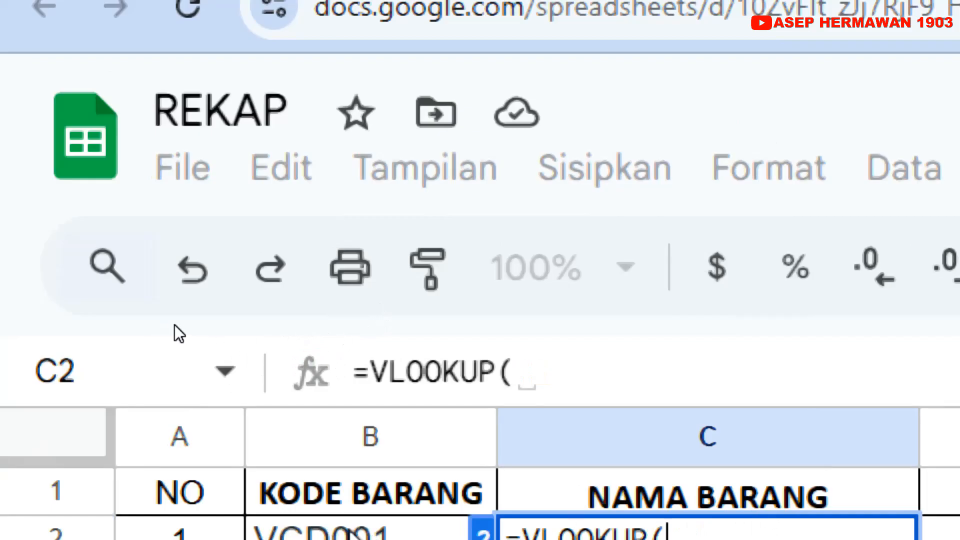
click(349, 529)
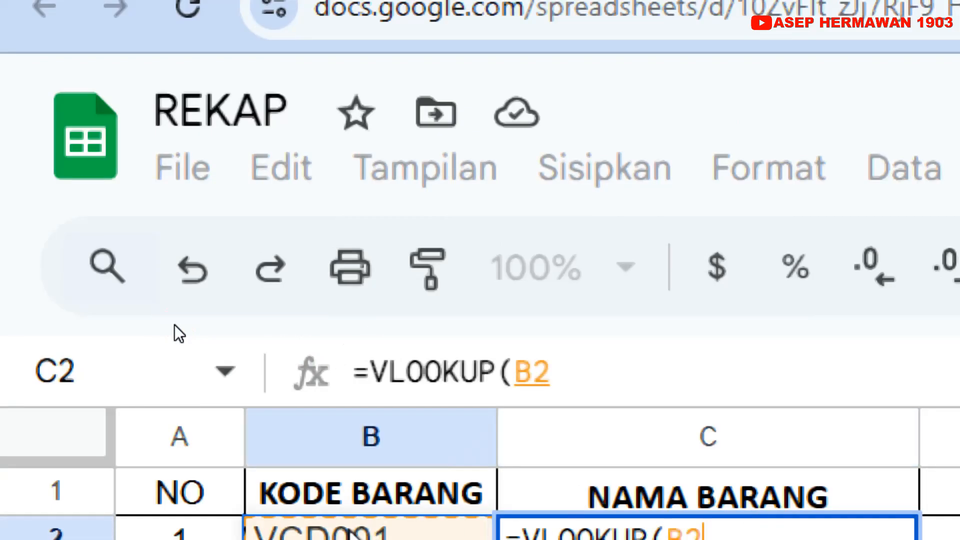
text(;)
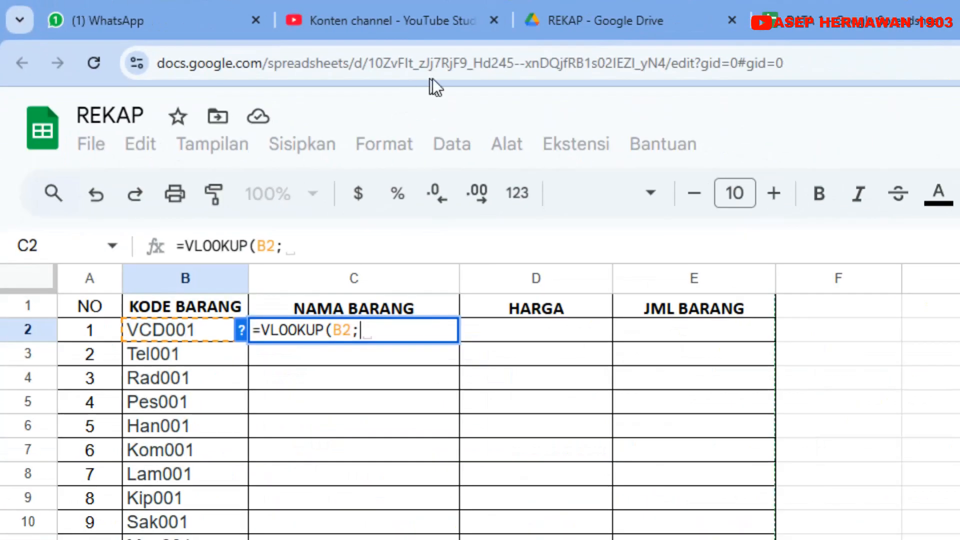
Nest the IMPORTRANGE function as the VLOOKUP's range argument in C2 and open the quotation mark for its spreadsheet URL
mouse_move(720, 21)
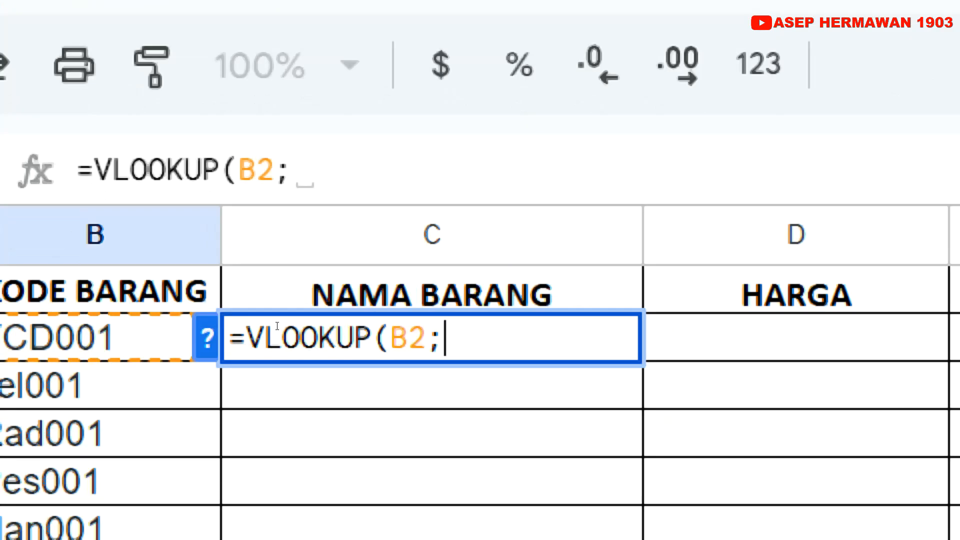
text(impor)
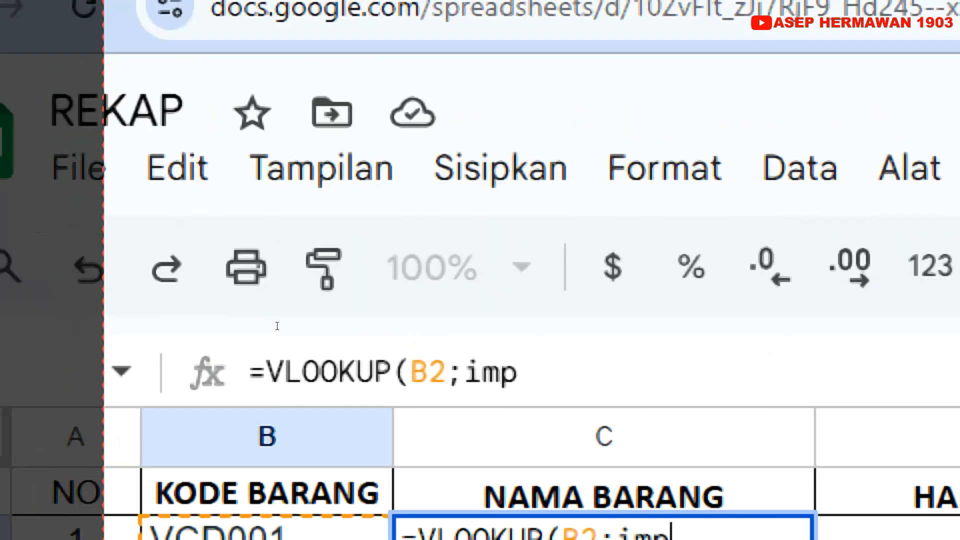
text(t)
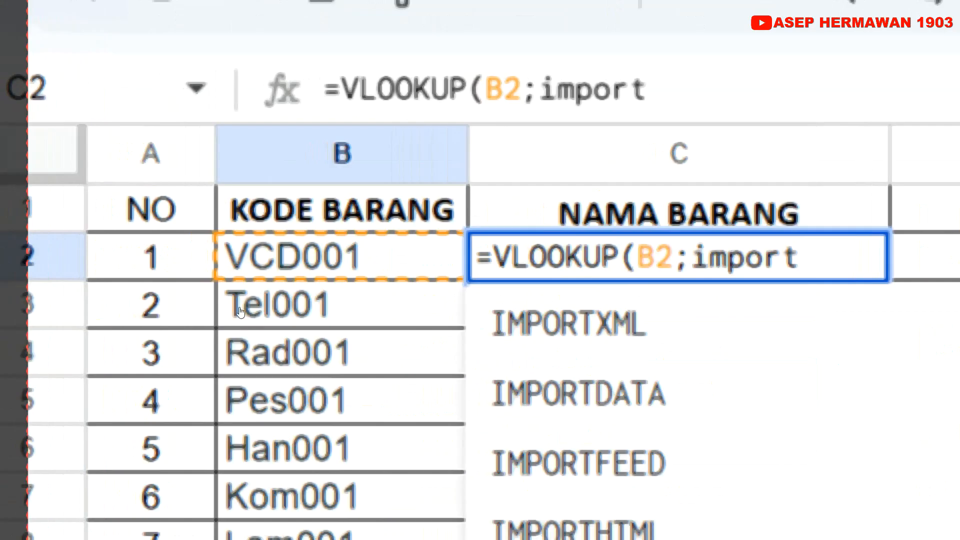
click(271, 306)
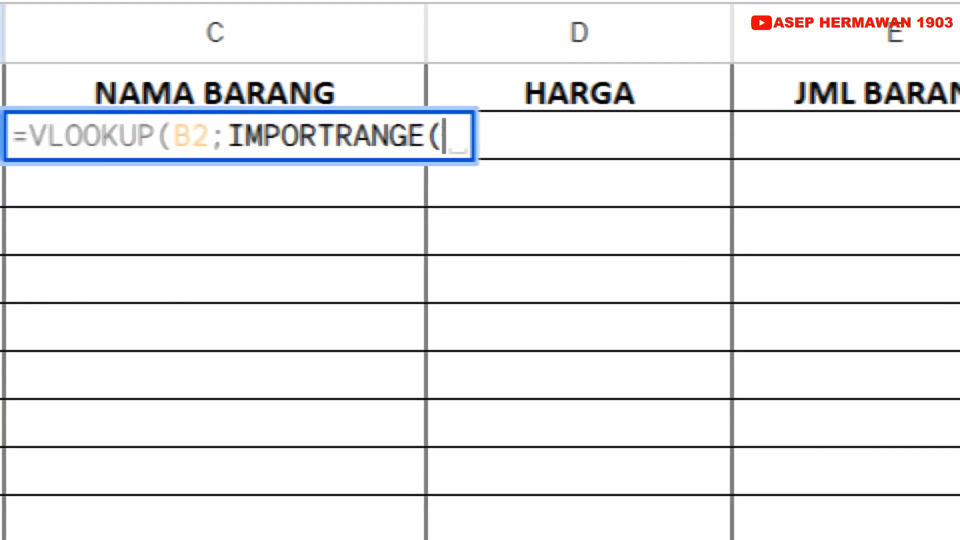
text(")
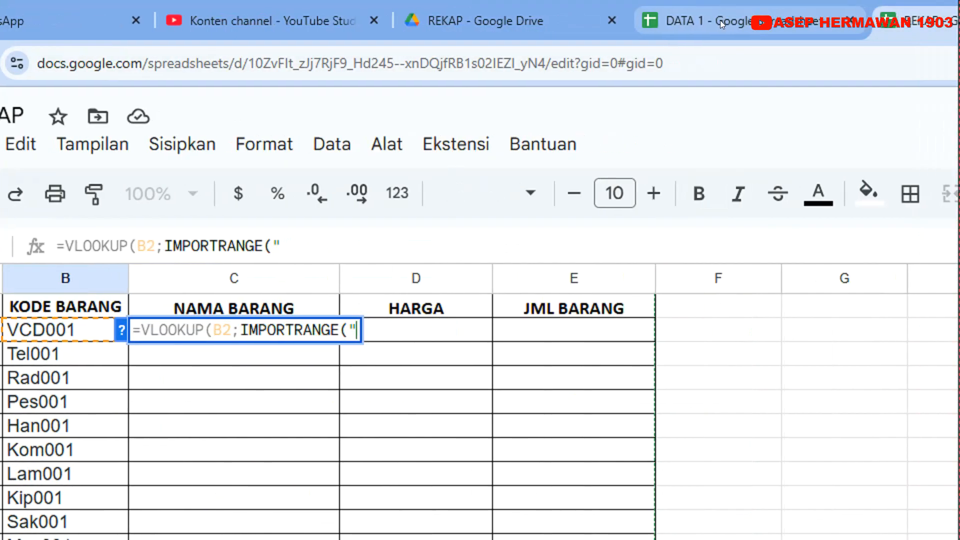
Switch to the DATA 1 spreadsheet and copy its full web address
click(720, 23)
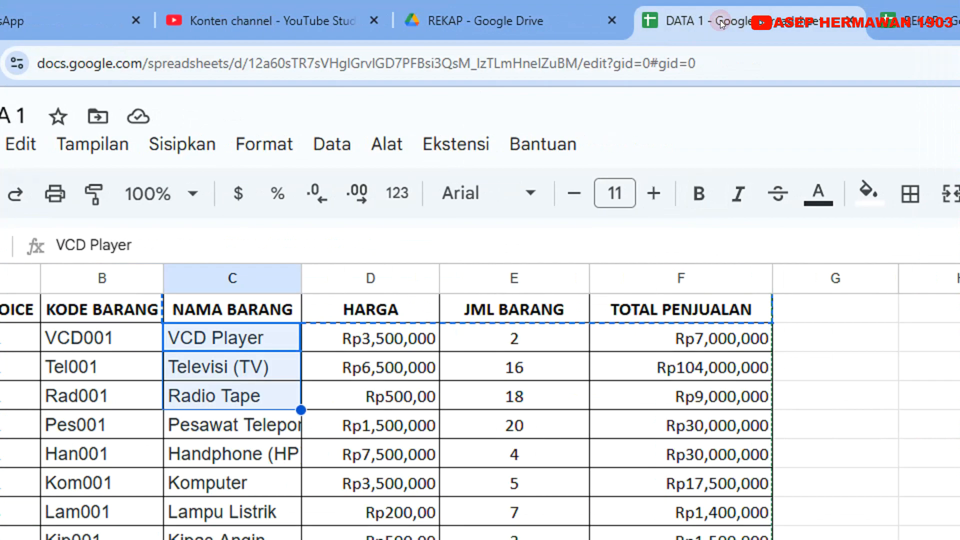
click(285, 56)
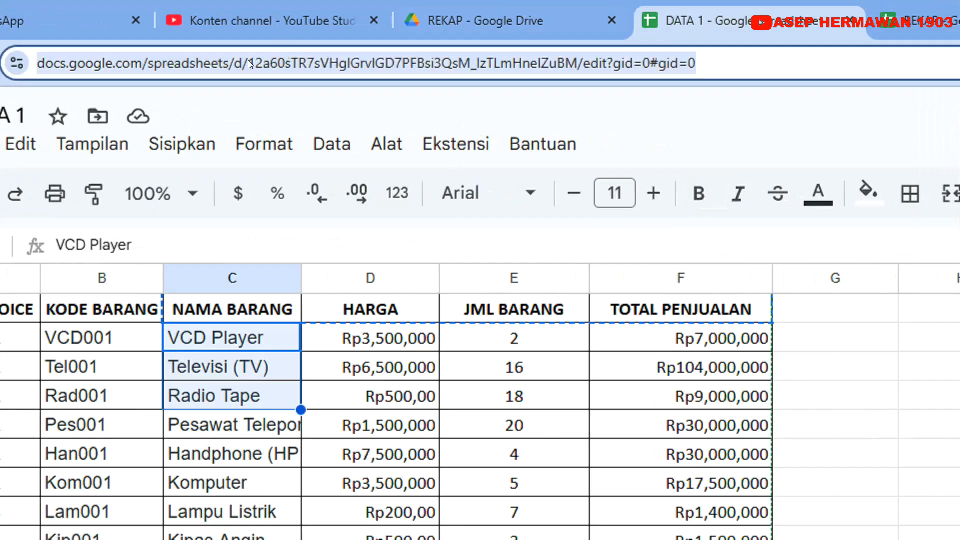
right_click(301, 63)
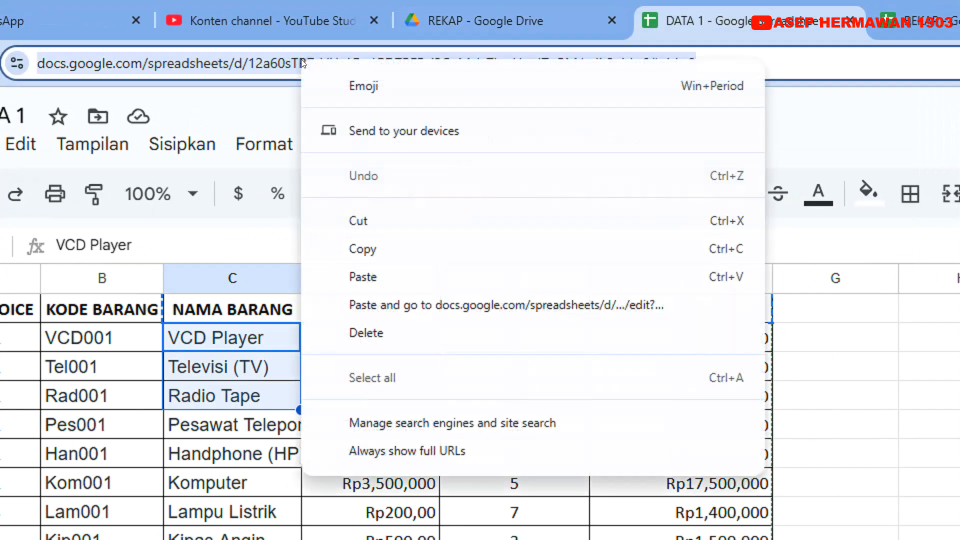
click(367, 247)
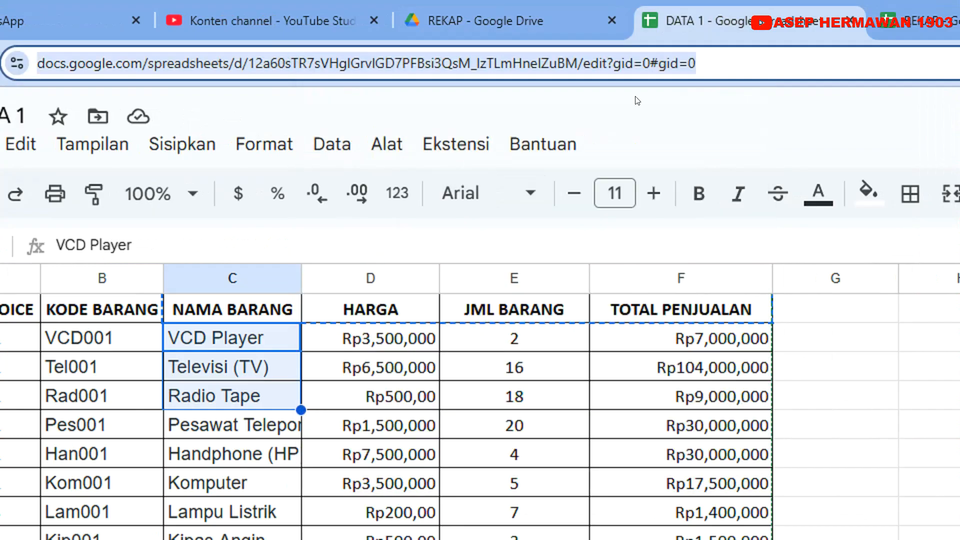
Insert the copied DATA 1 address in REKAP's C2 formula as IMPORTRANGE's quoted first argument, followed by a semicolon and an opening quotation mark
click(900, 21)
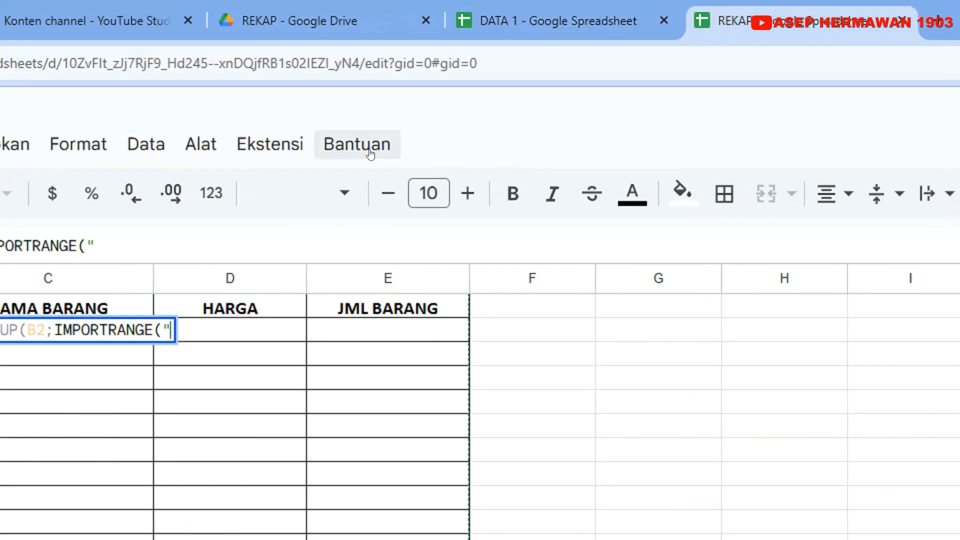
click(100, 244)
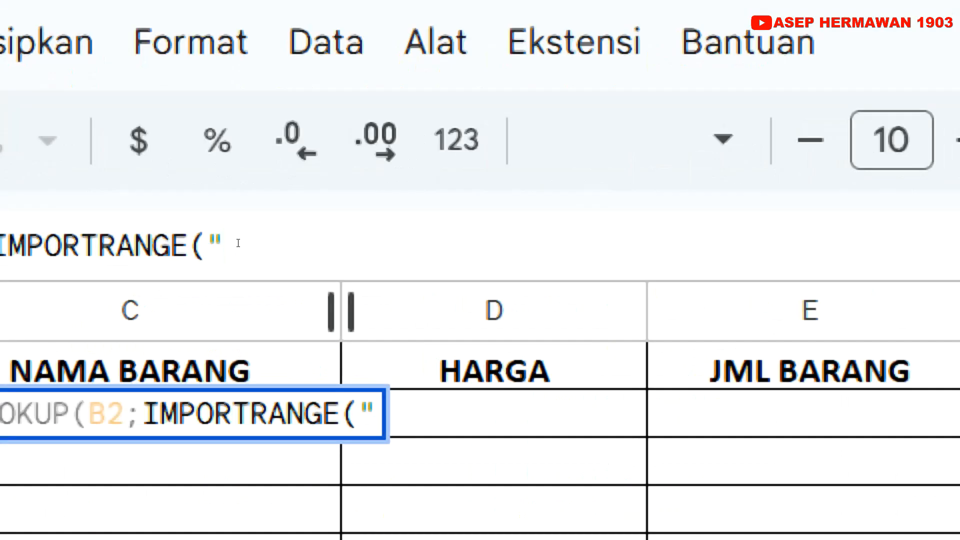
right_click(241, 247)
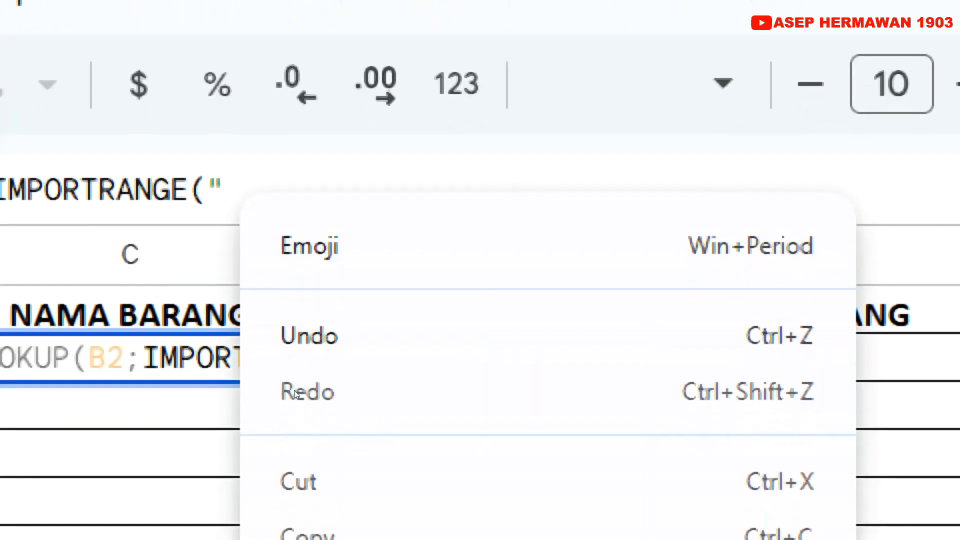
key(ctrl+v)
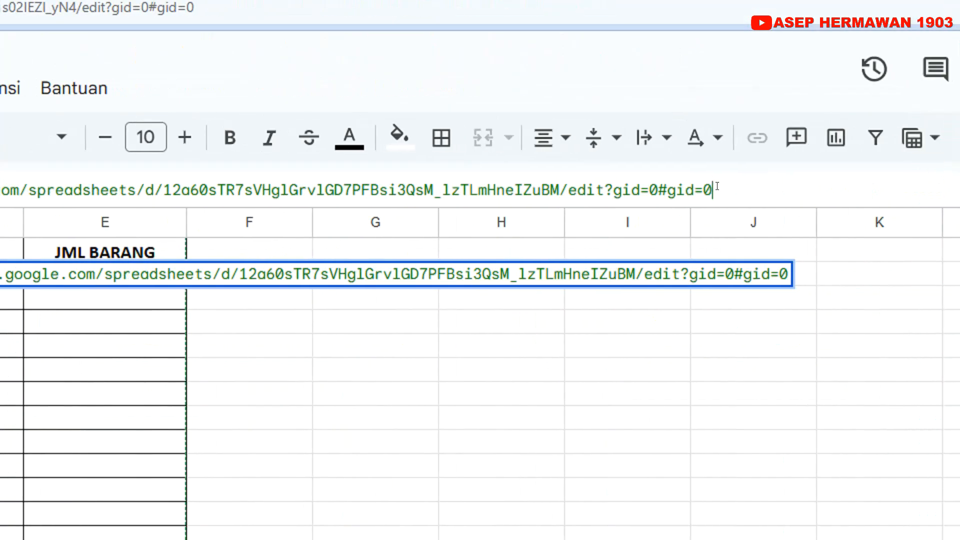
text(")
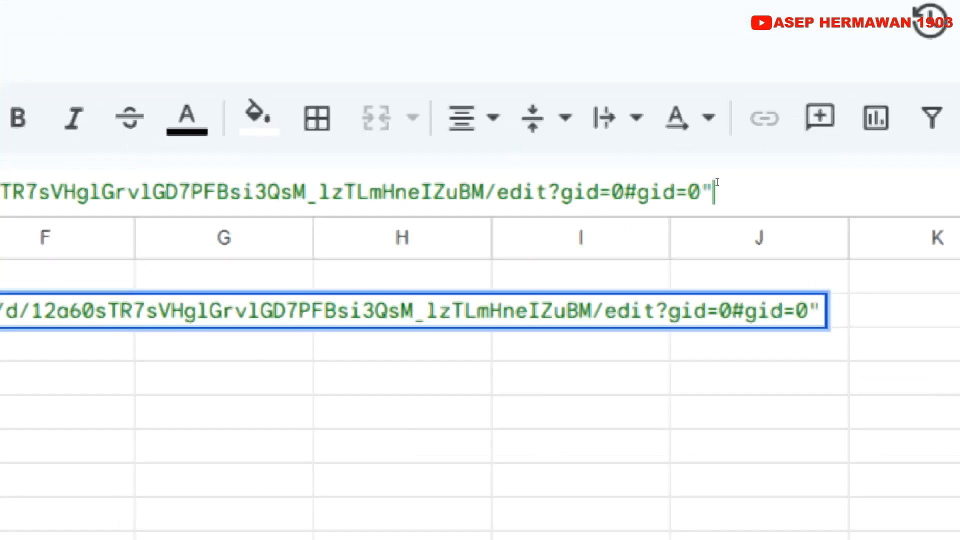
text(;)
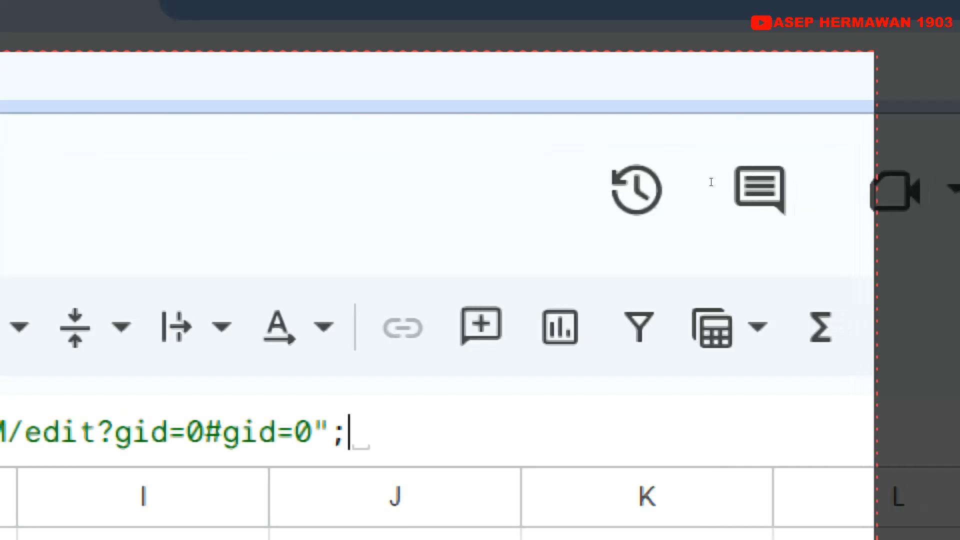
text(")
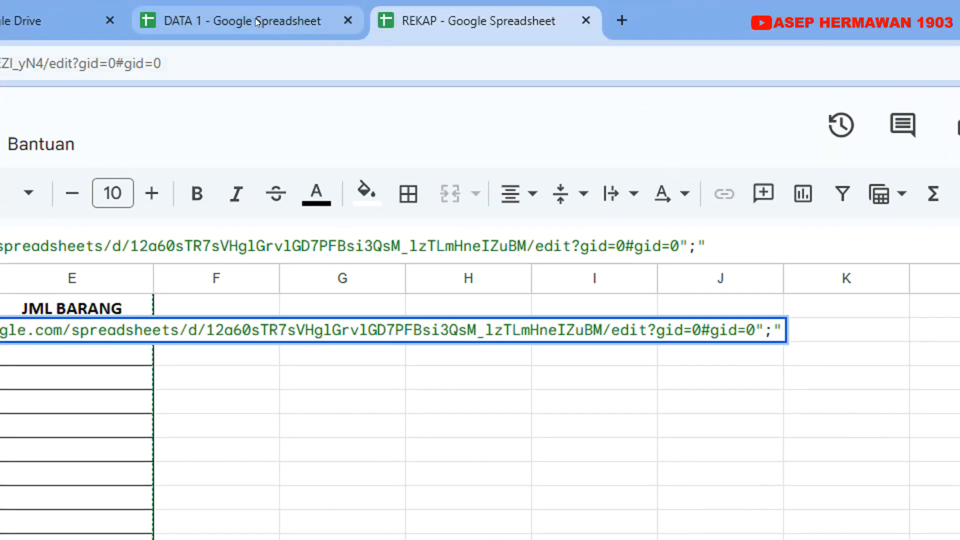
Examine the DATA 1 table from its header columns down to its last row, and check the name of its sheet
click(256, 22)
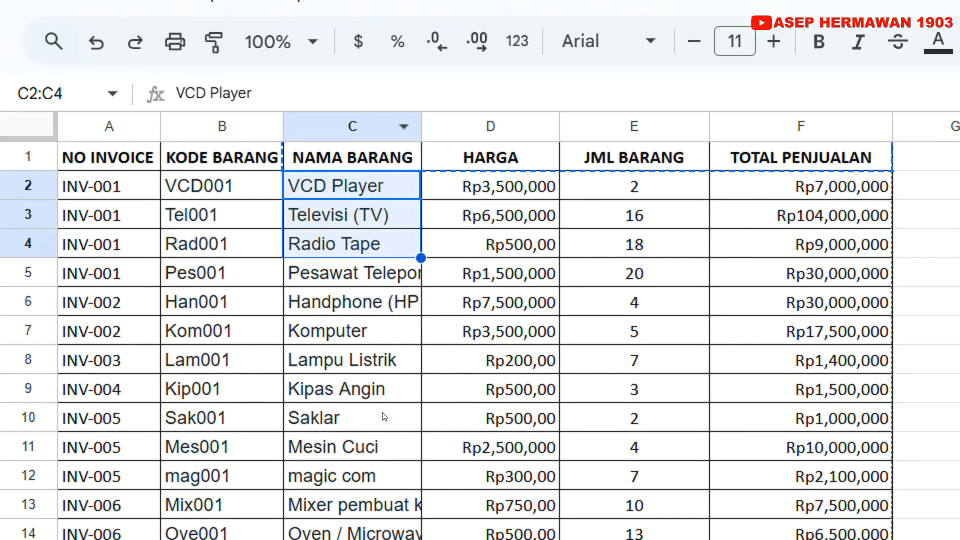
scroll(381, 400, down, 3)
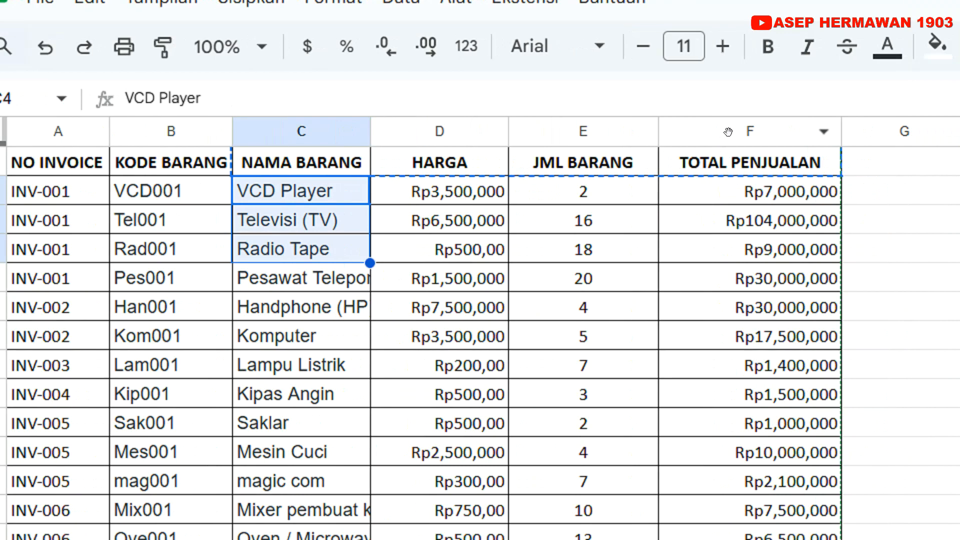
scroll(786, 386, down, 3)
scroll(705, 386, down, 3)
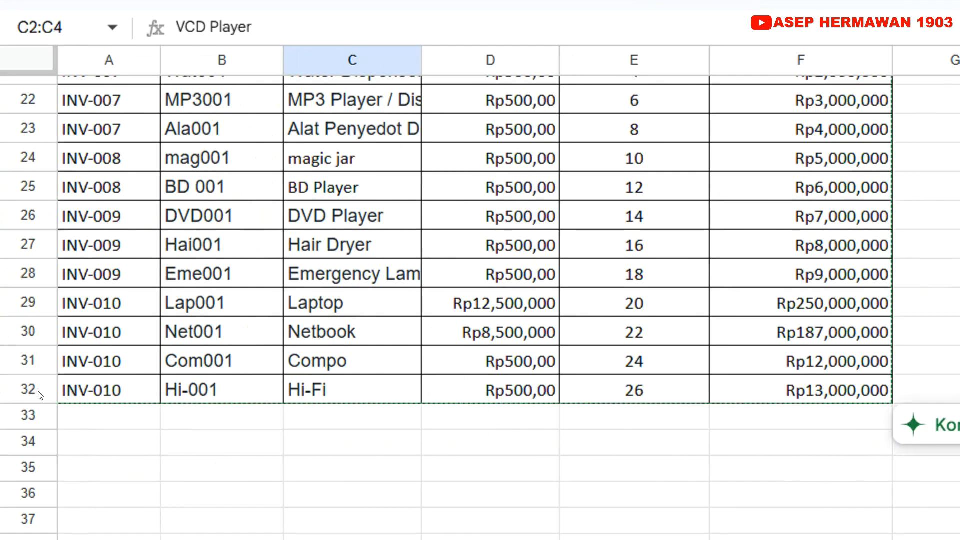
scroll(153, 372, up, 7)
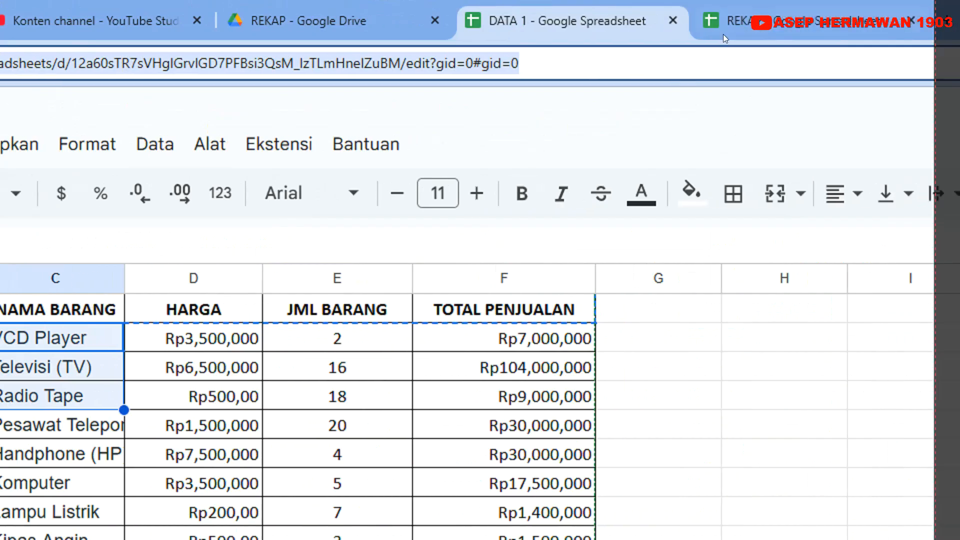
click(720, 25)
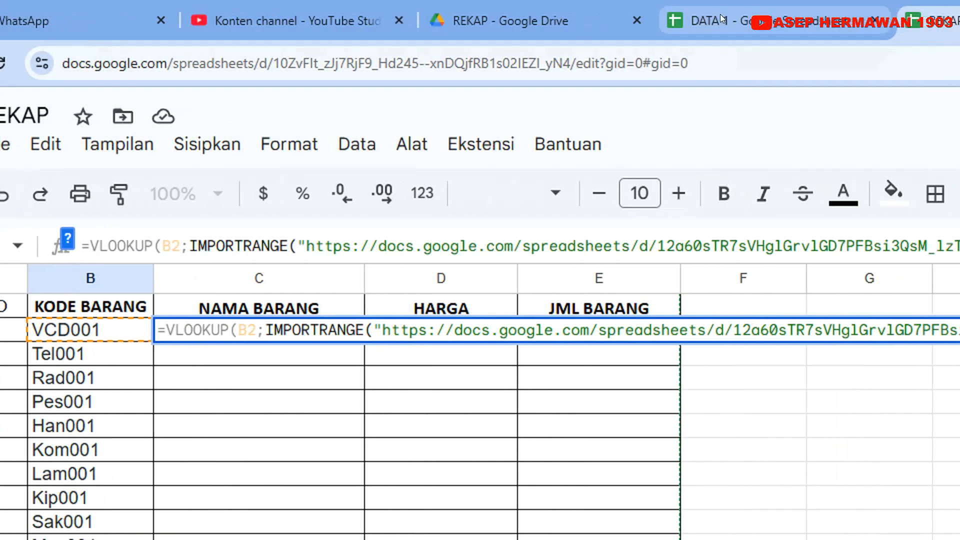
click(706, 19)
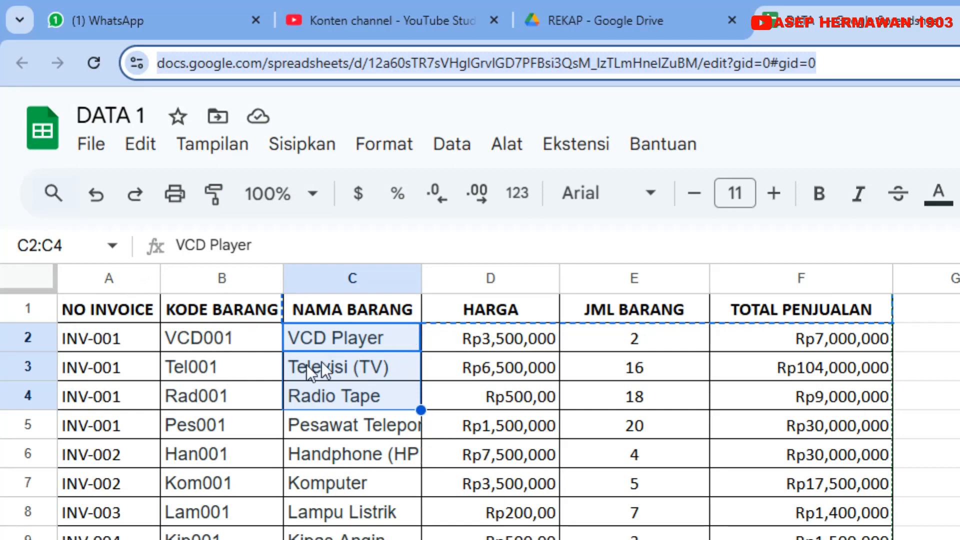
scroll(344, 359, down, 5)
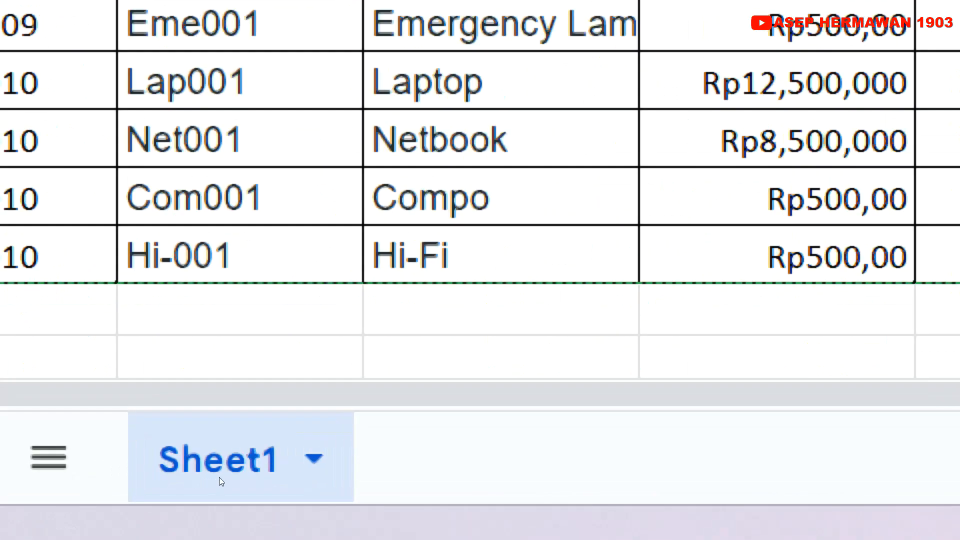
scroll(279, 143, up, 4)
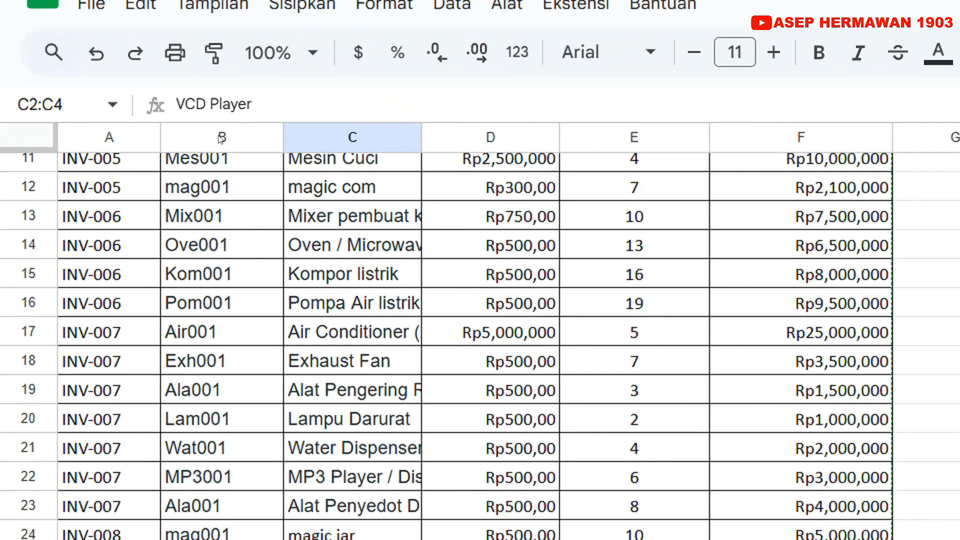
scroll(221, 165, up, 3)
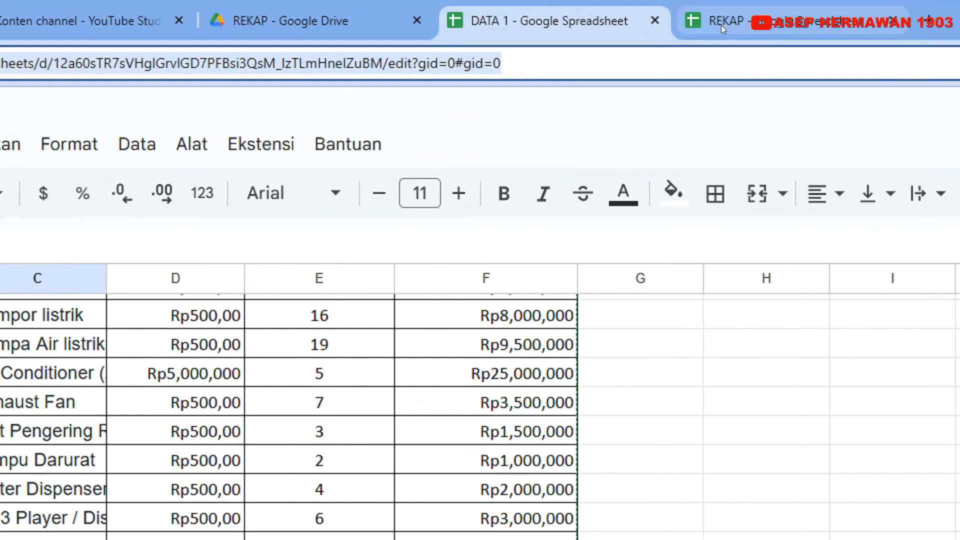
Return to the REKAP spreadsheet and complete C2's IMPORTRANGE with the range "sheet1!b2:f32", a closing bracket and a semicolon
click(720, 24)
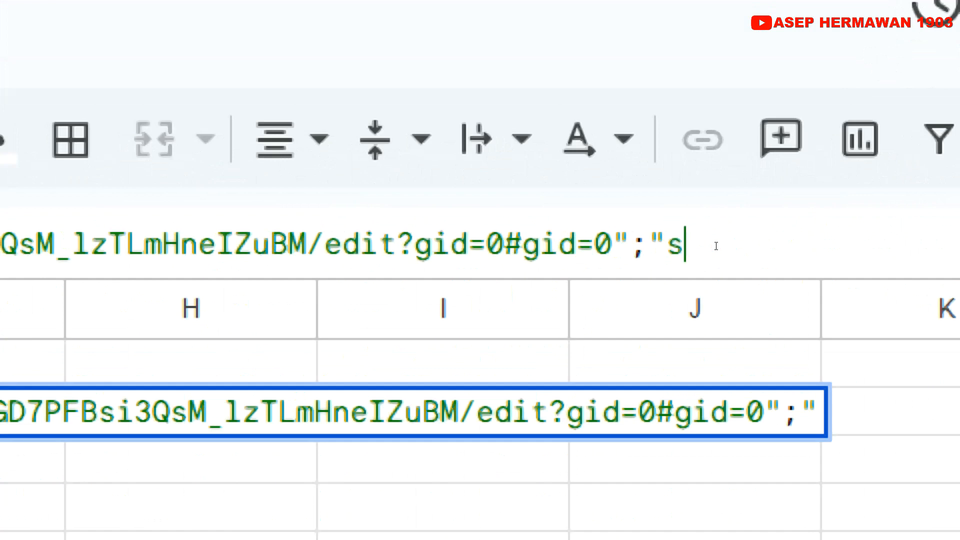
text(sheet1)
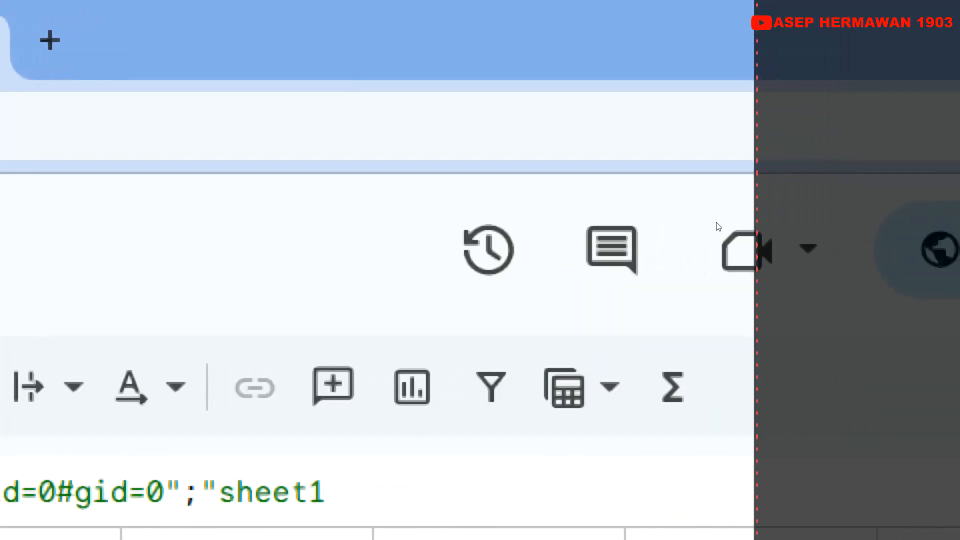
text(!)
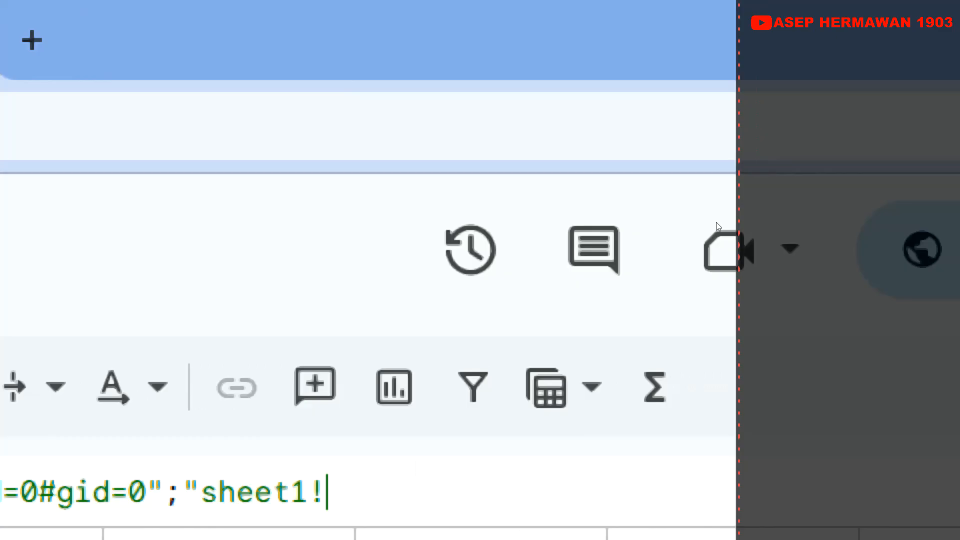
text(b2:)
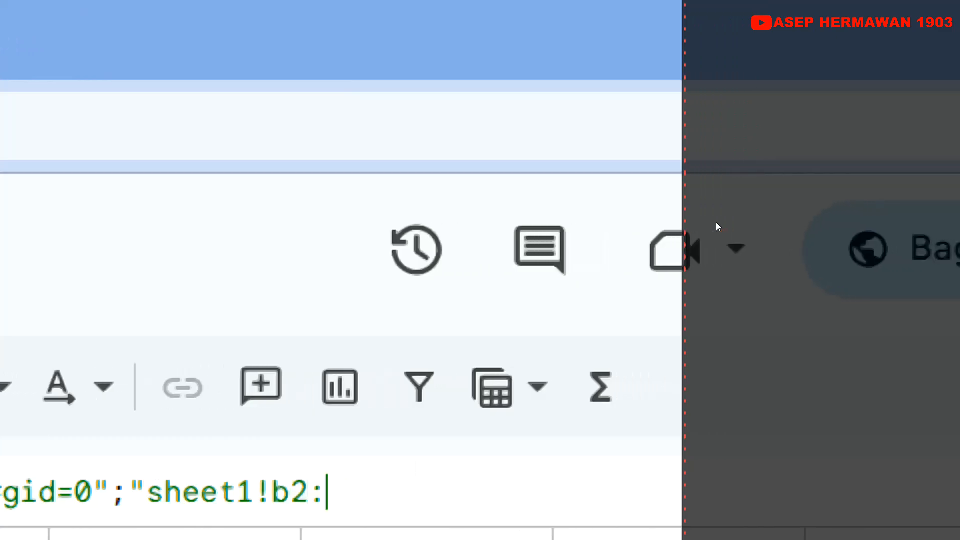
text(f32)
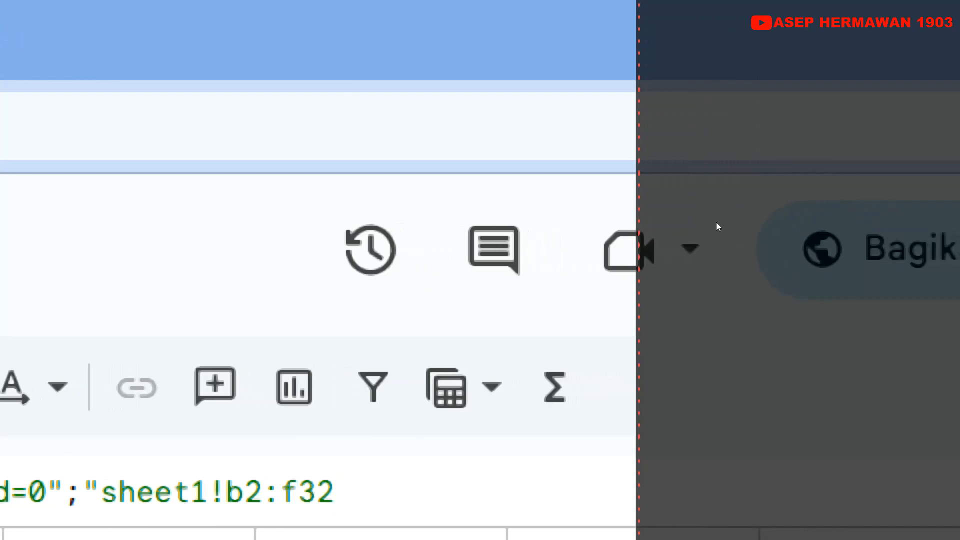
text("))
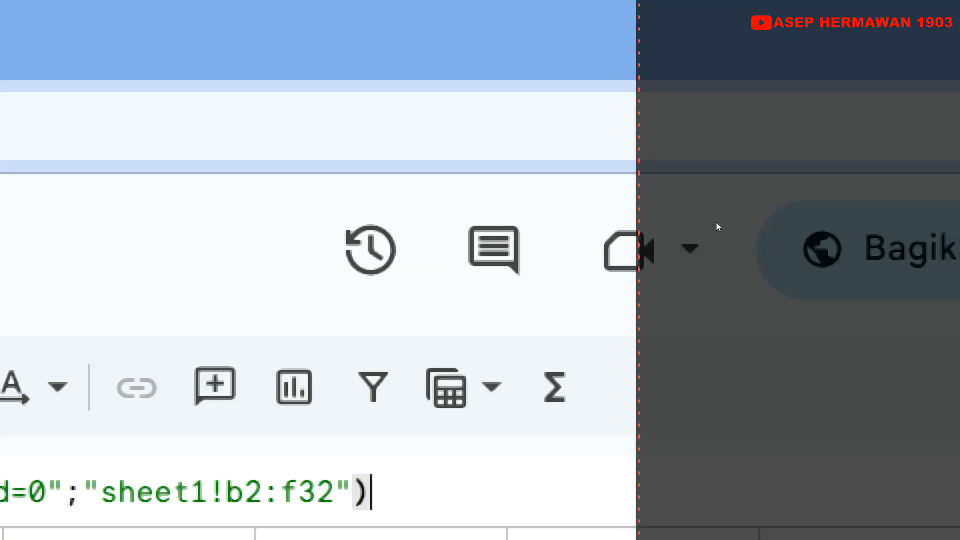
text(;)
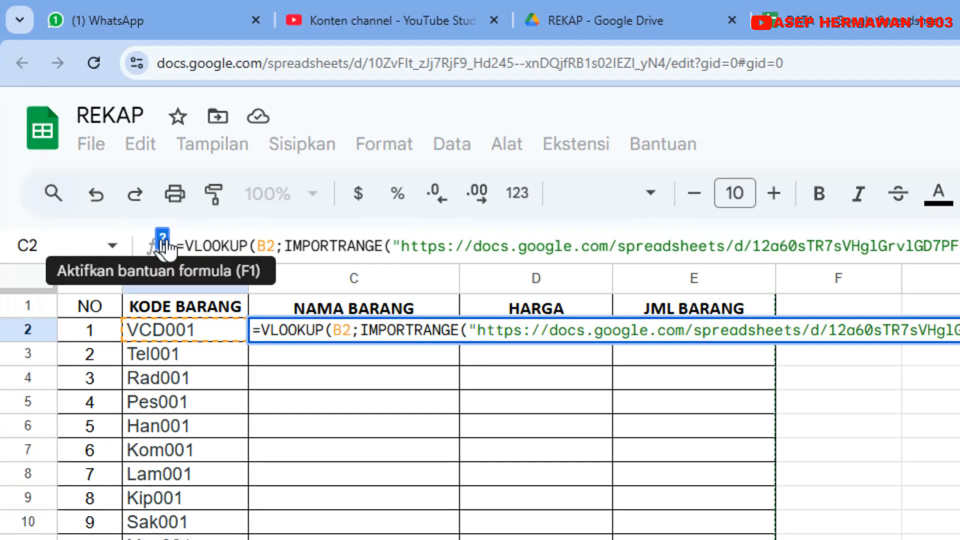
Check the VLOOKUP syntax and NAMA BARANG's position in DATA 1, and enter 2 as the index in REKAP's C2 formula, followed by a semicolon
click(161, 241)
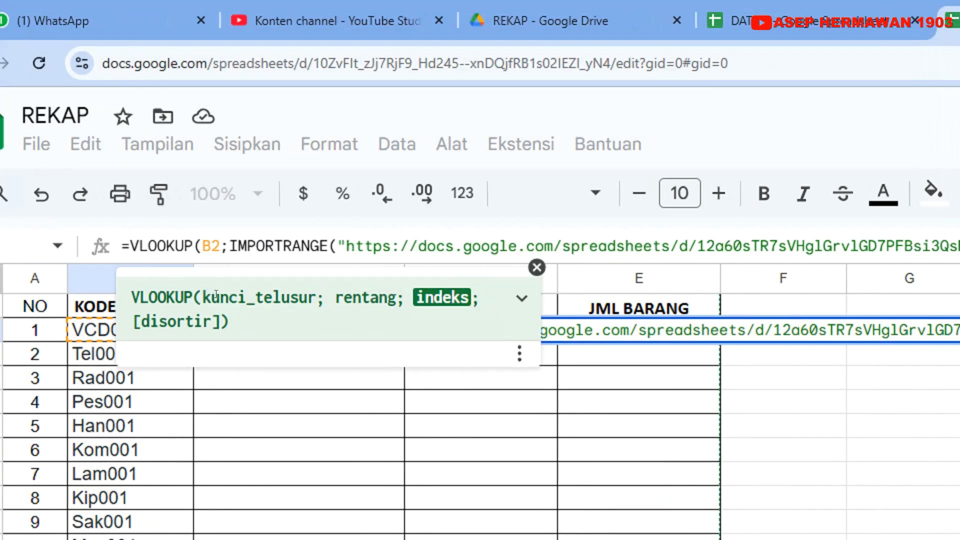
drag(238, 295, 489, 290)
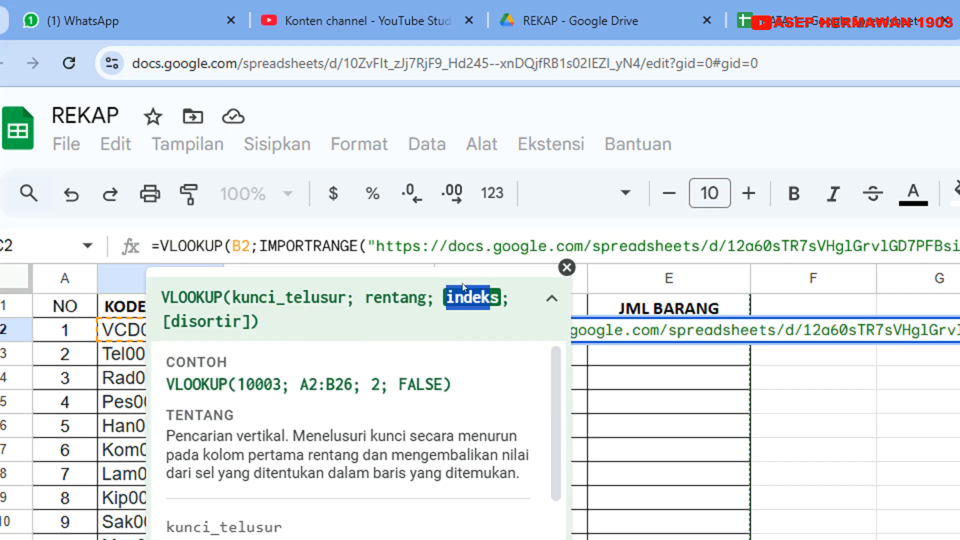
click(450, 288)
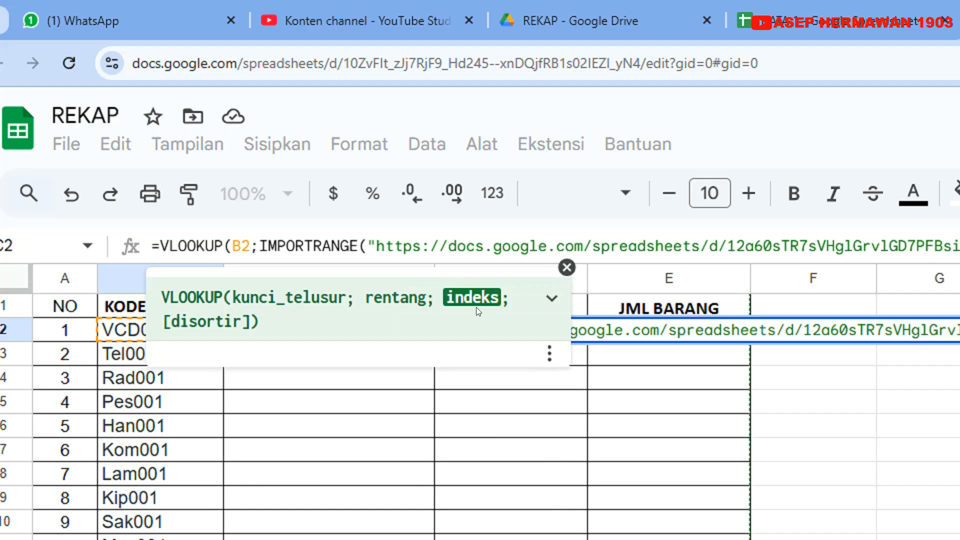
click(567, 268)
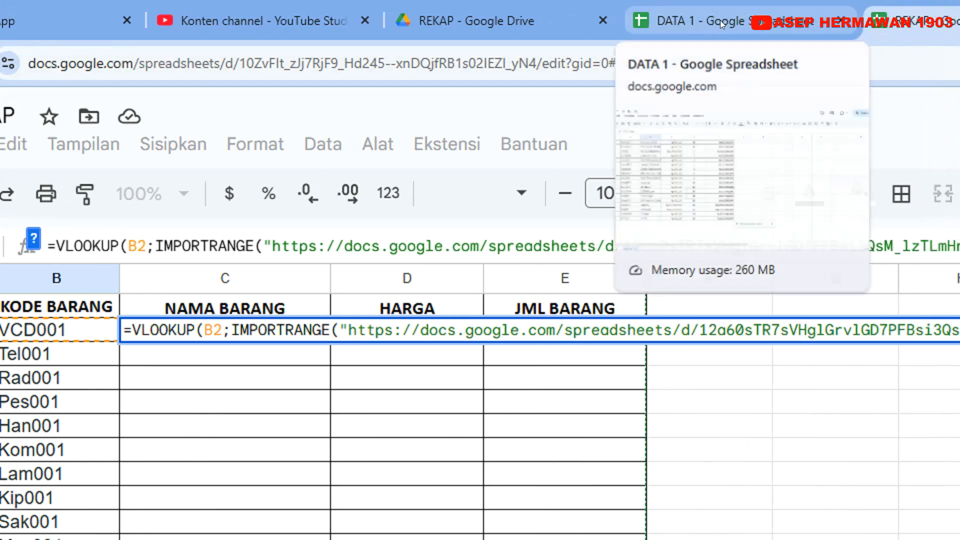
click(720, 20)
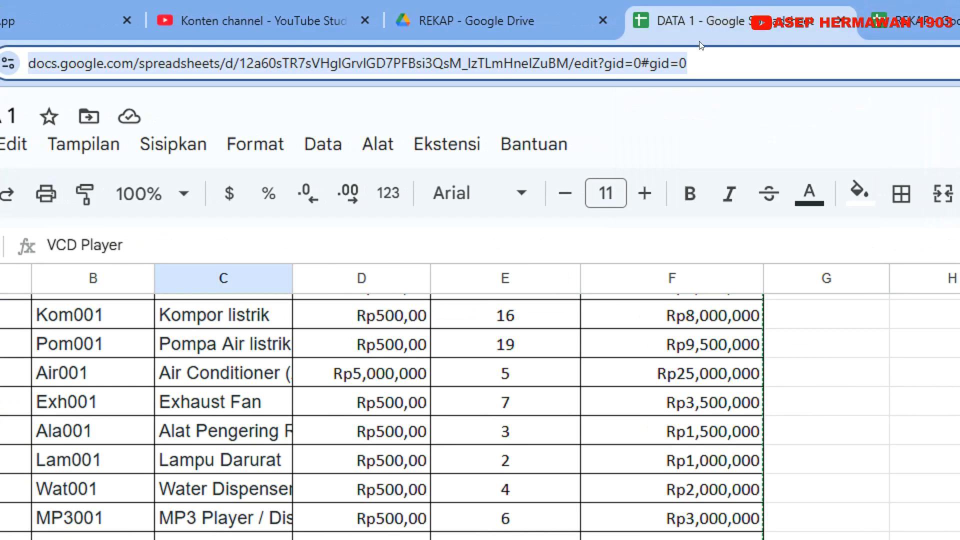
scroll(165, 449, up, 5)
scroll(241, 409, up, 2)
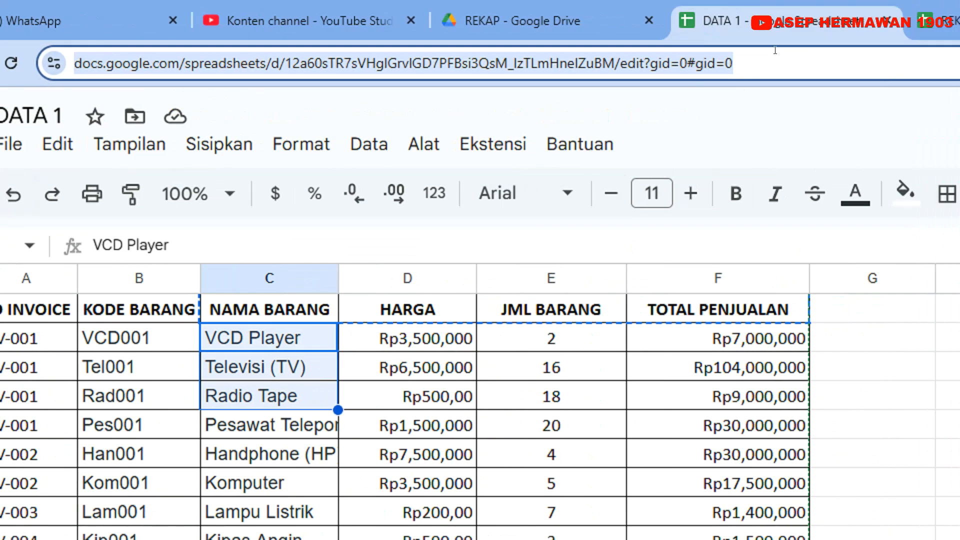
click(720, 18)
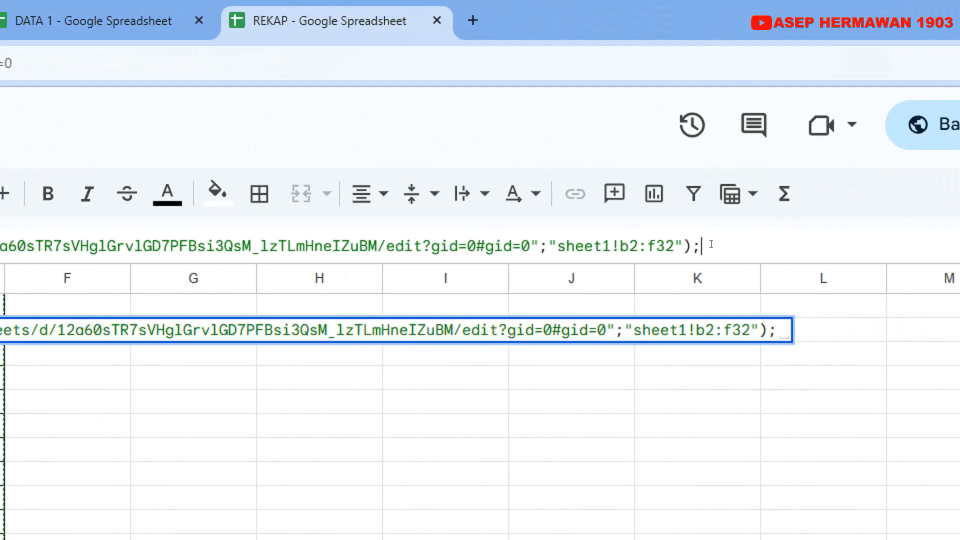
text(2)
text(;)
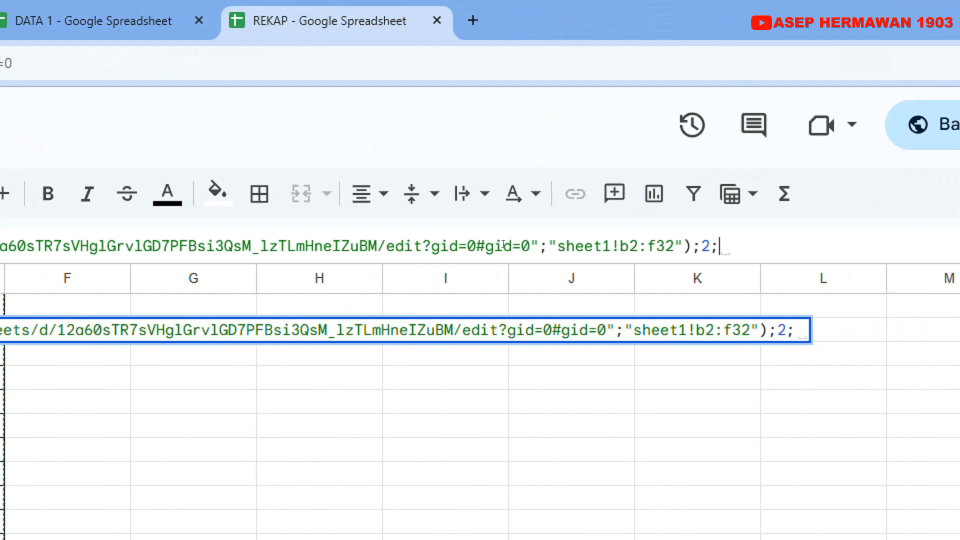
Complete C2's VLOOKUP with 0 as the sort argument and a closing bracket, and commit the formula
click(160, 241)
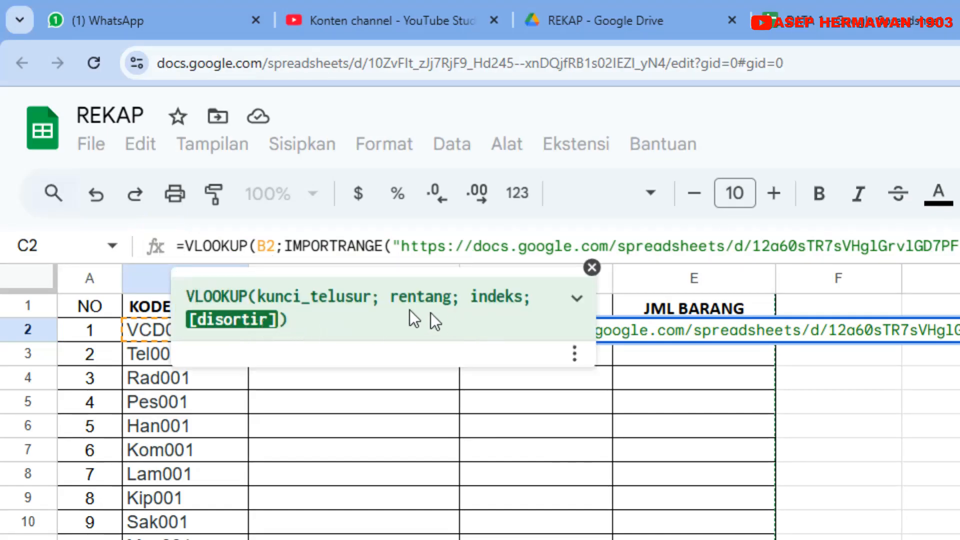
click(593, 268)
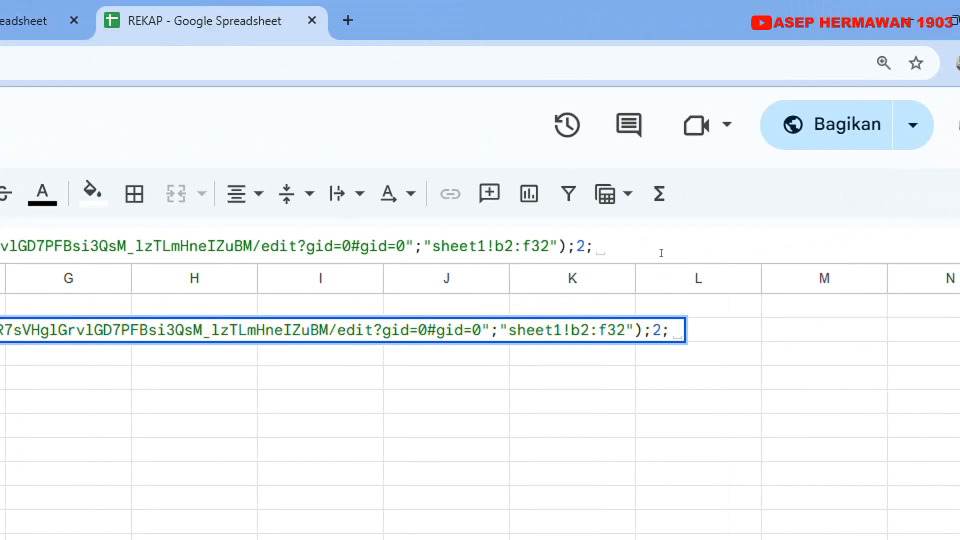
text(0)
text())
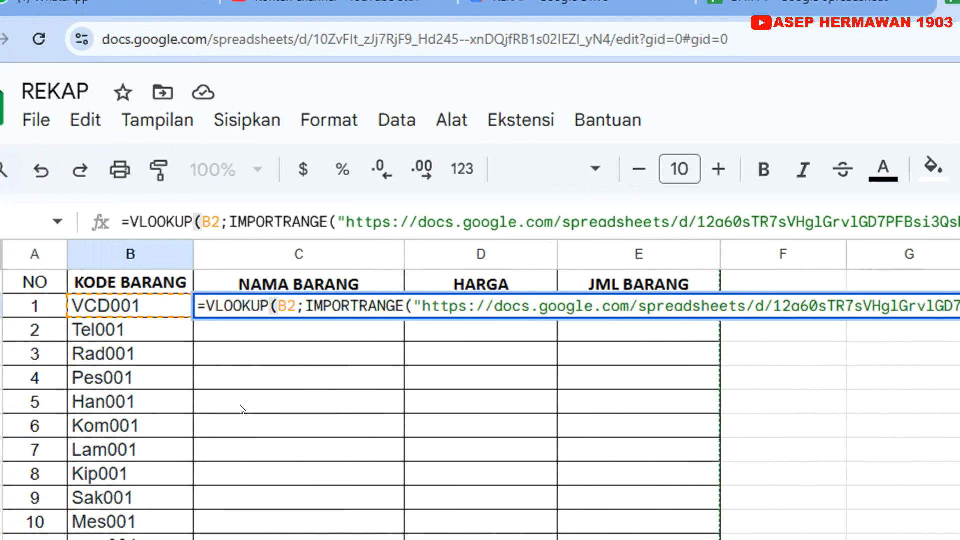
key(Return)
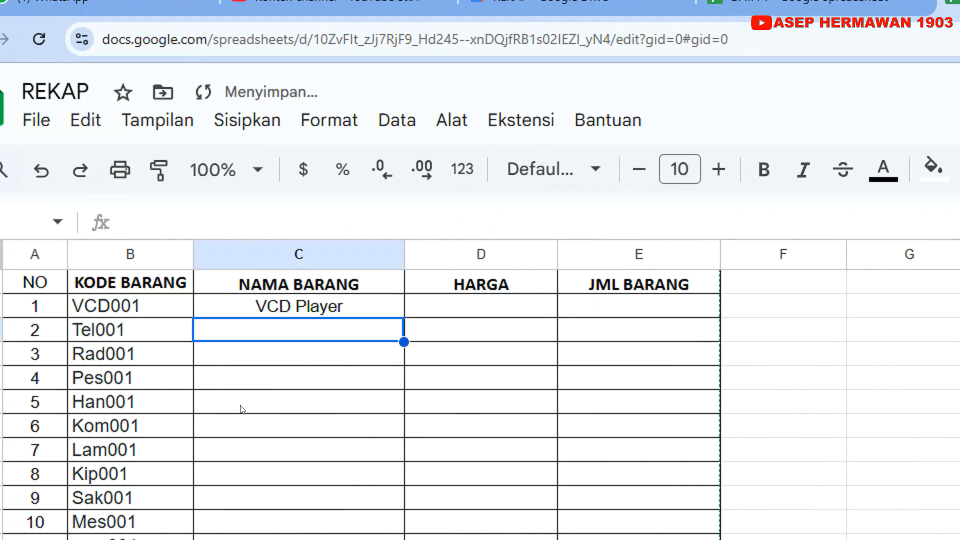
Compare the item code and name in REKAP's row 2 with the entry for the same code in DATA 1
click(299, 313)
click(177, 315)
click(230, 318)
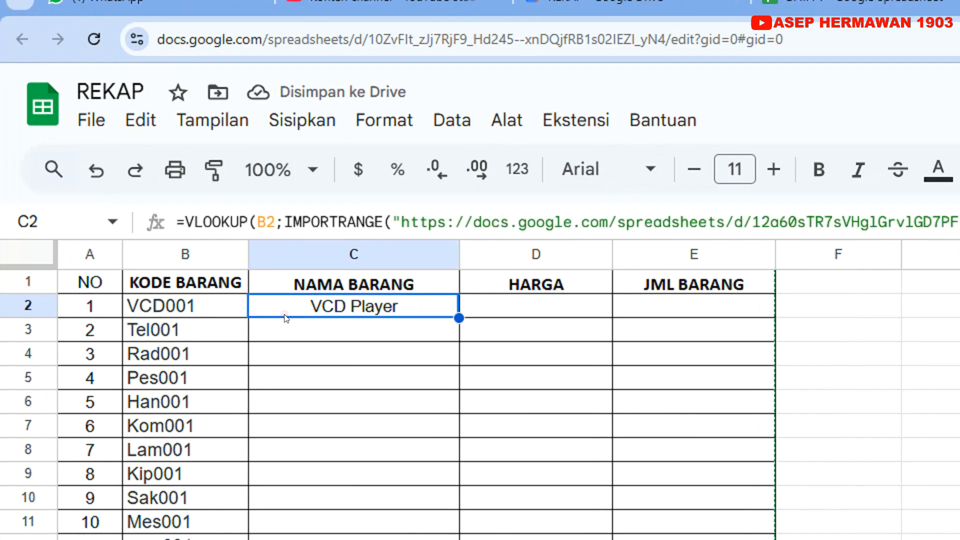
click(178, 309)
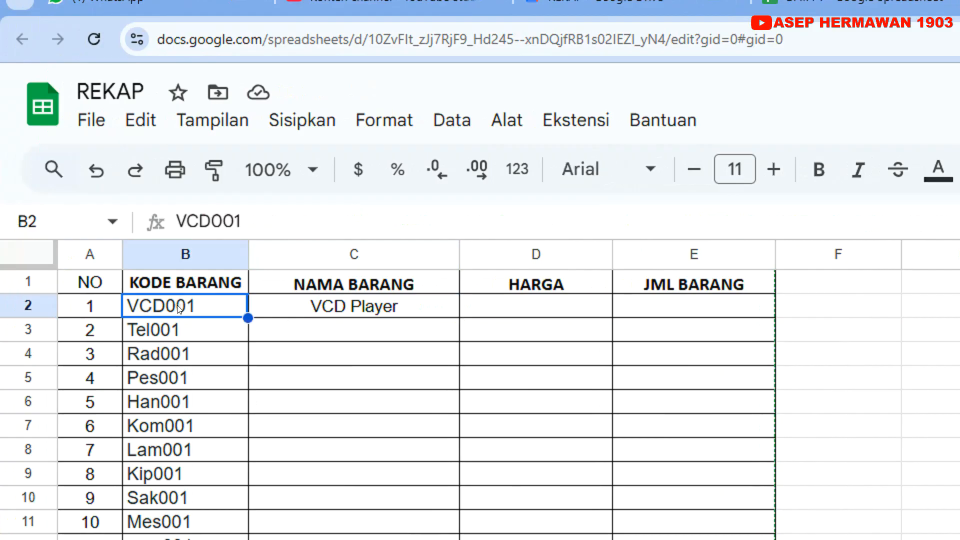
click(288, 309)
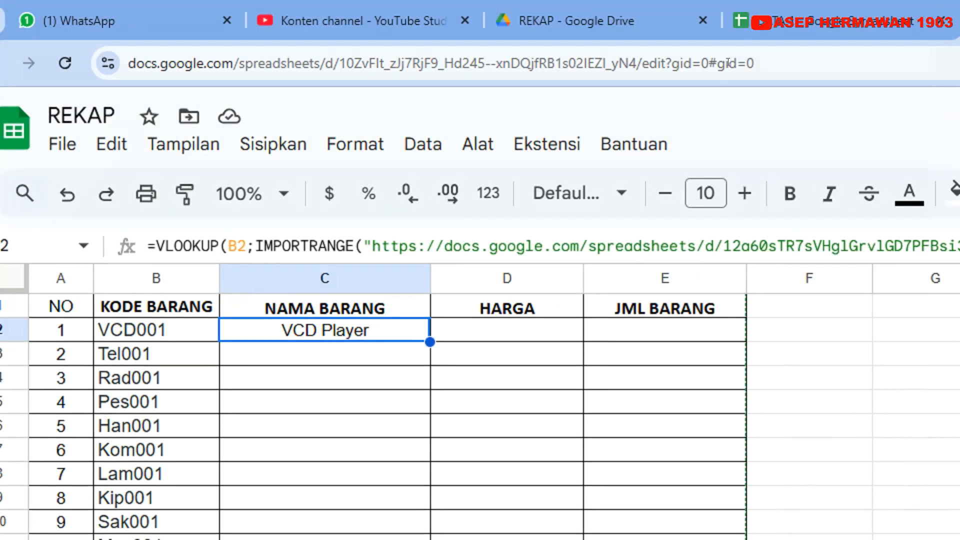
click(720, 22)
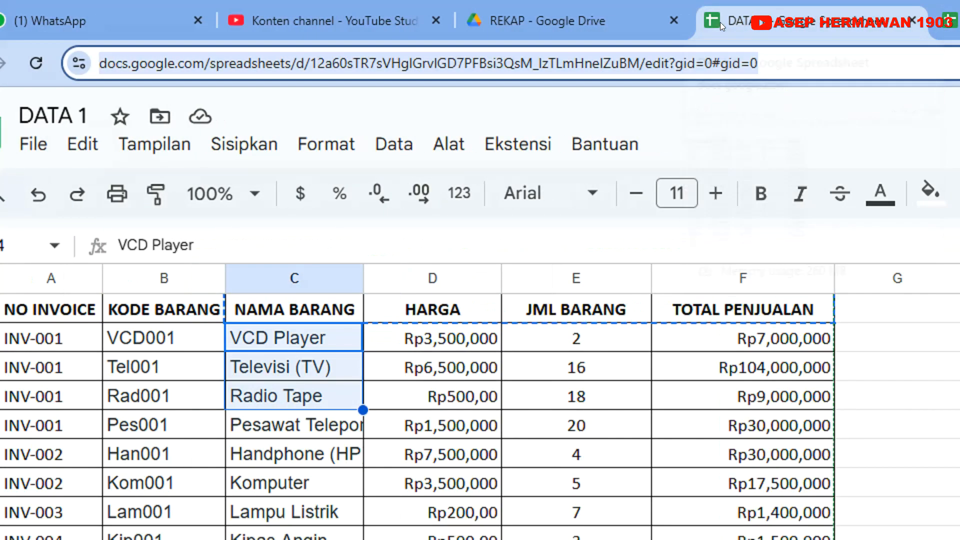
click(187, 343)
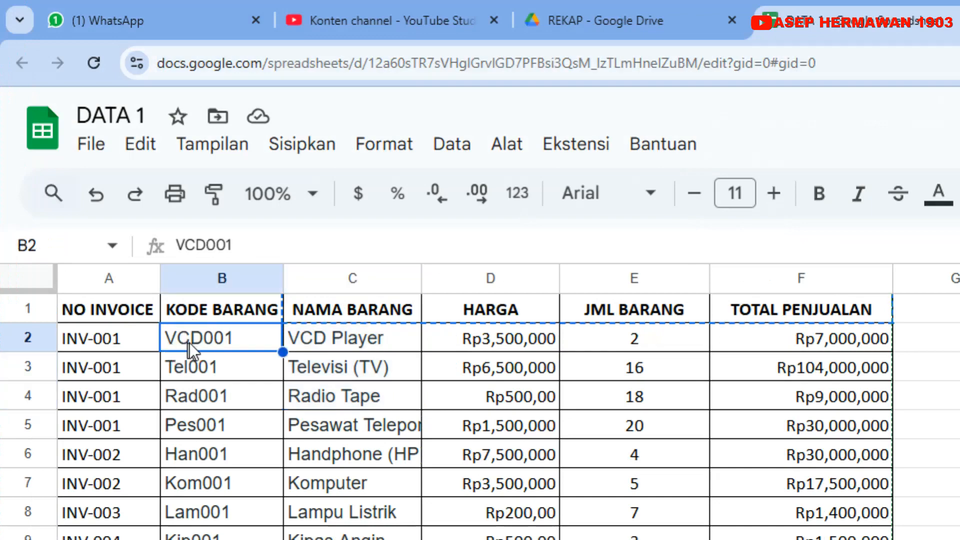
click(302, 335)
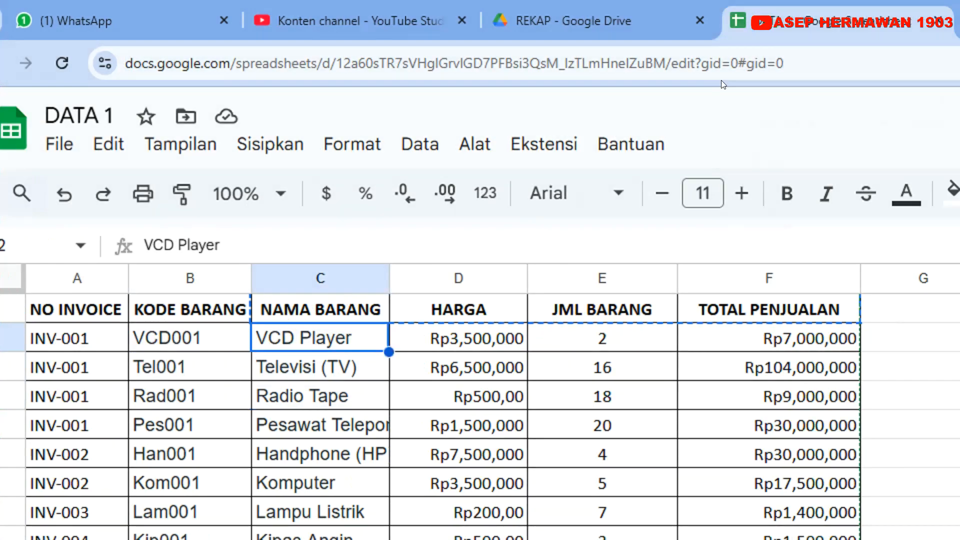
Return to REKAP and fill the C2 formula down the NAMA BARANG column through C32
click(723, 31)
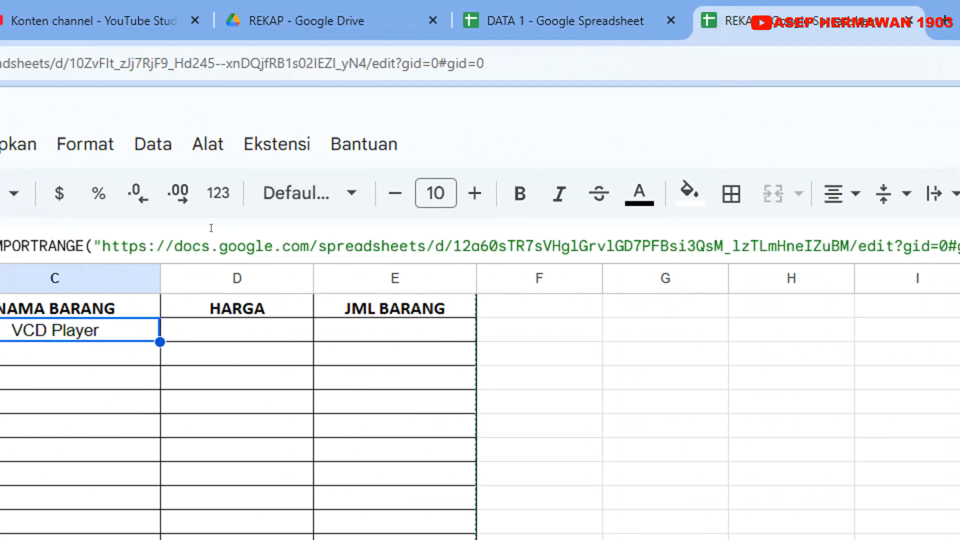
drag(459, 343, 447, 539)
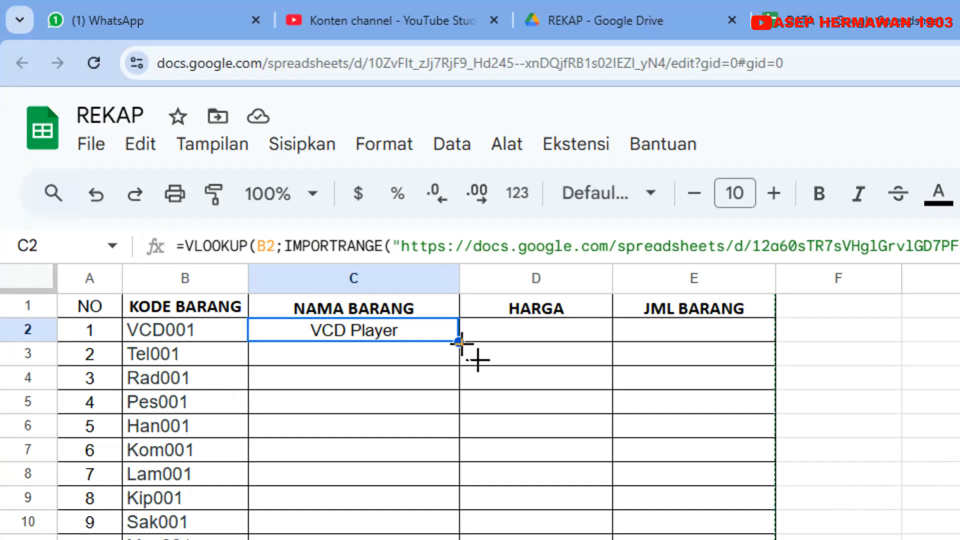
drag(448, 379, 459, 539)
drag(459, 304, 459, 295)
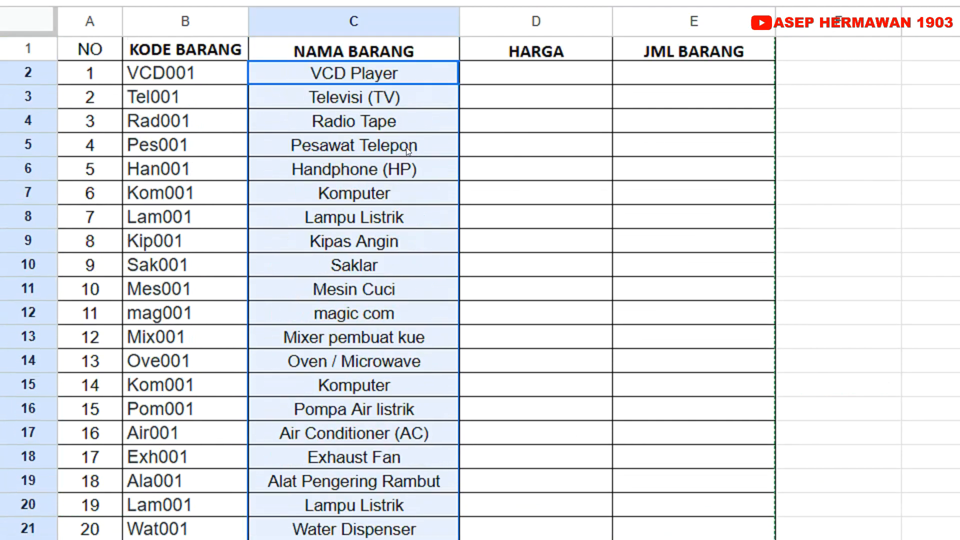
Examine the filled NAMA BARANG entries against the item codes in the KODE BARANG column
click(398, 141)
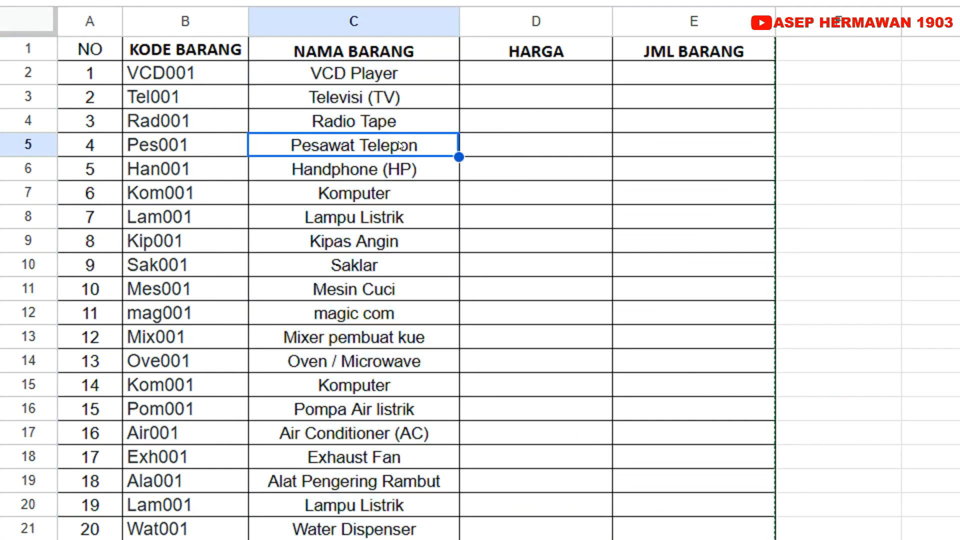
click(321, 212)
click(323, 305)
click(320, 361)
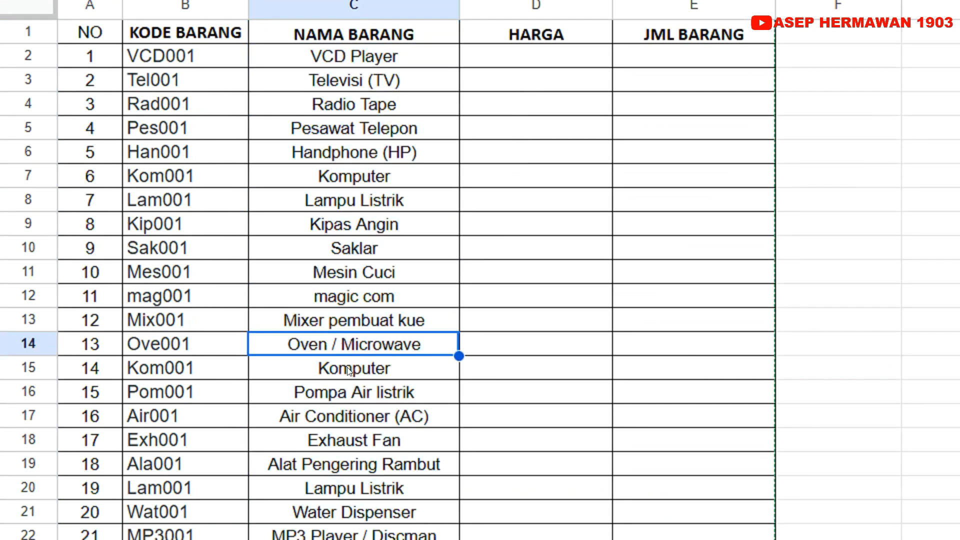
click(346, 425)
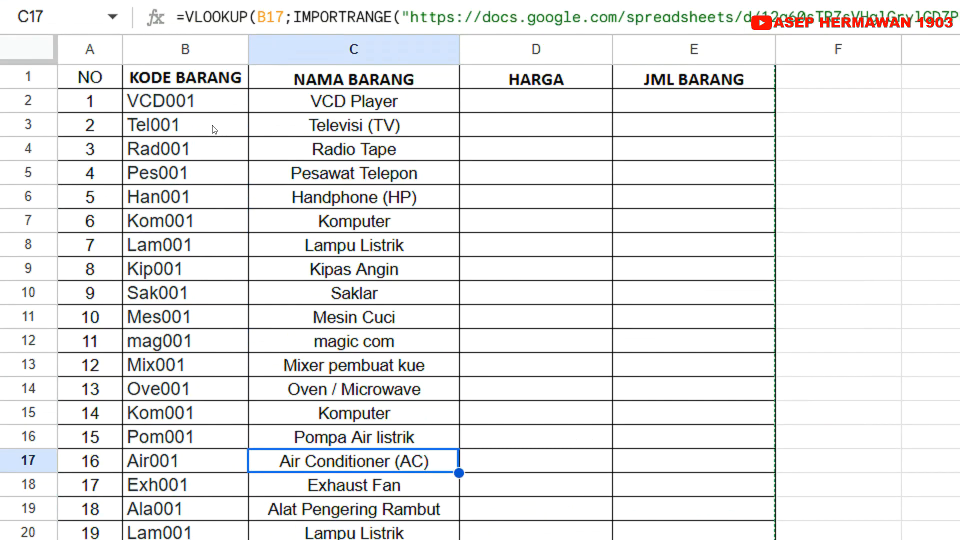
click(201, 44)
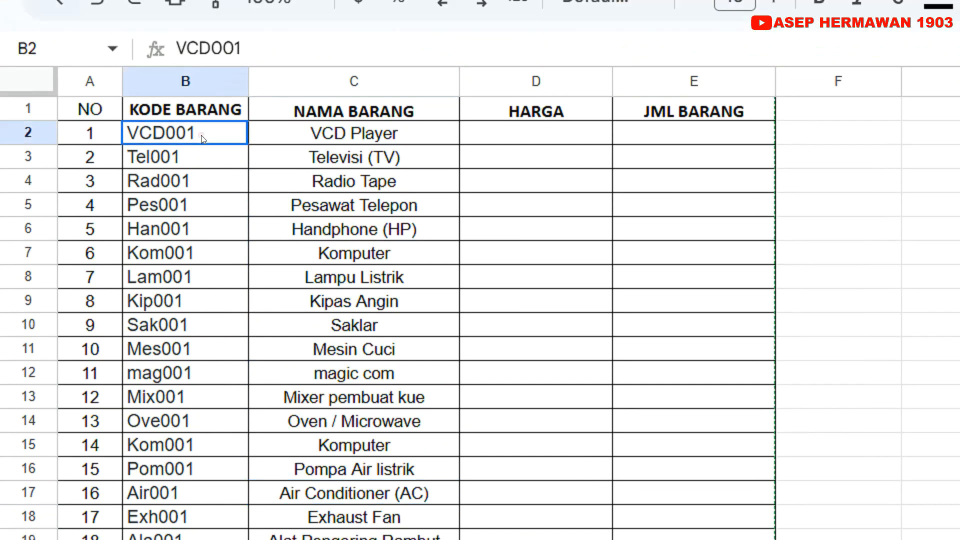
click(194, 181)
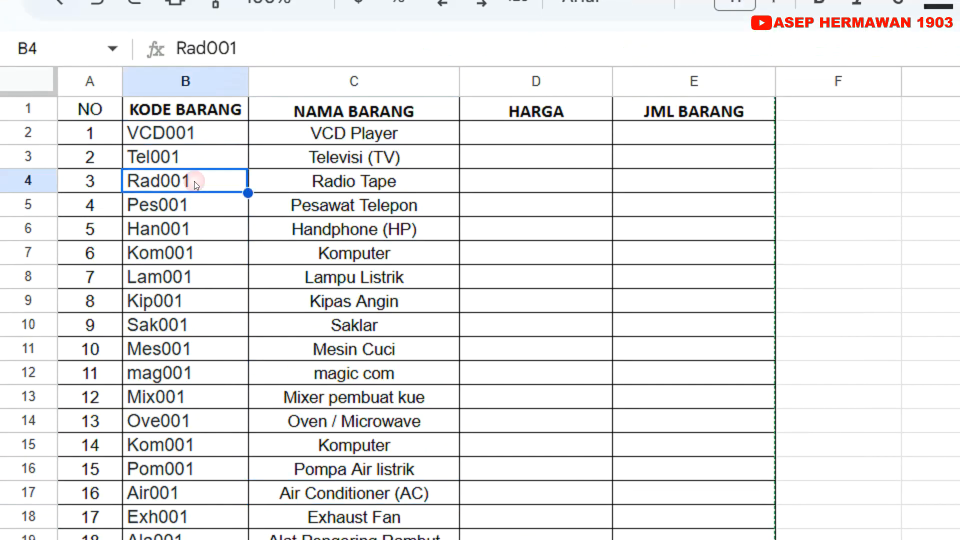
click(322, 292)
Copy the VLOOKUP formula from C2 into D2 under HARGA, cancelling the offer to install the clipboard extension
click(448, 143)
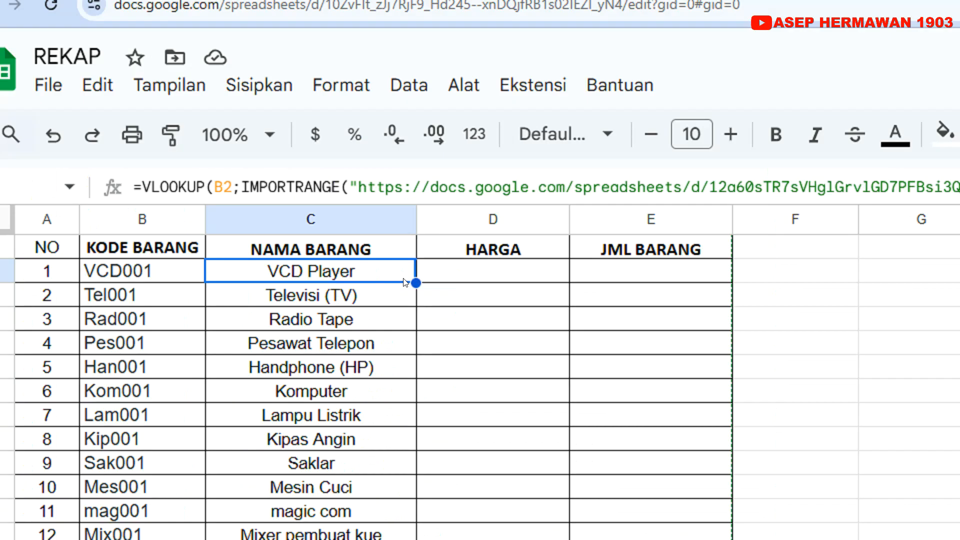
click(483, 279)
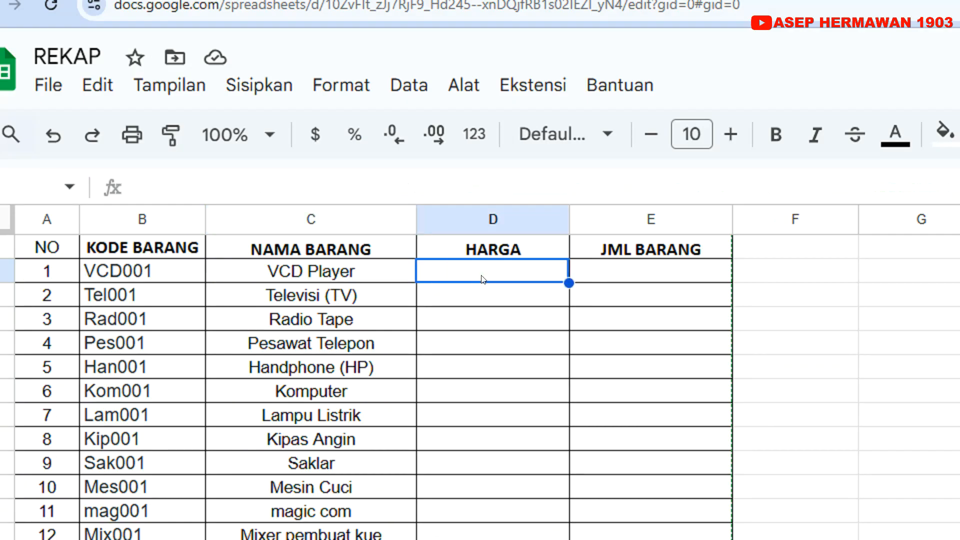
click(371, 279)
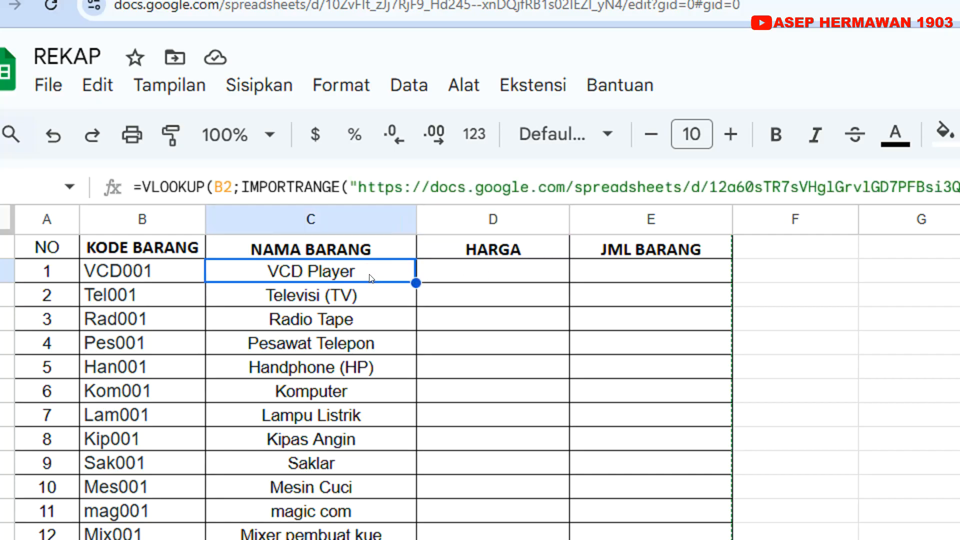
right_click(363, 279)
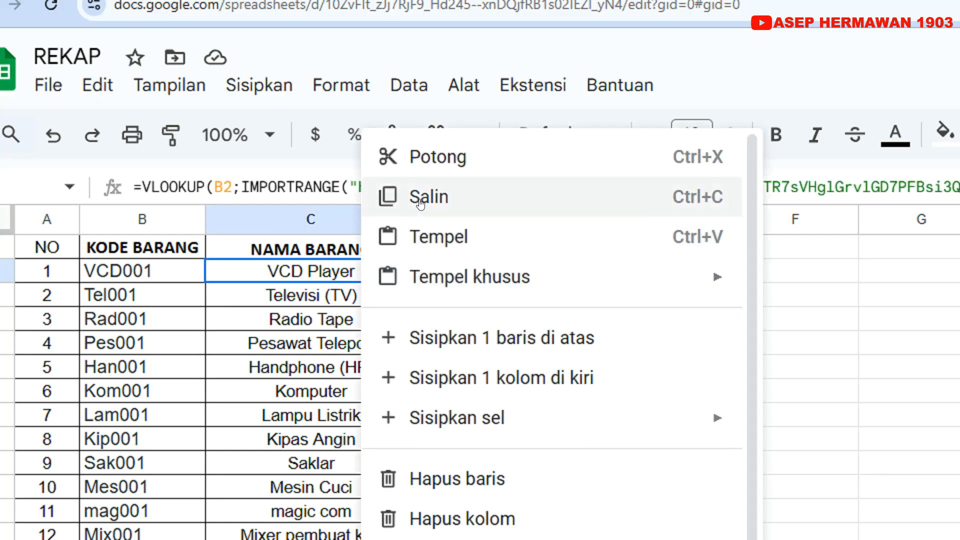
click(419, 201)
click(455, 277)
right_click(455, 277)
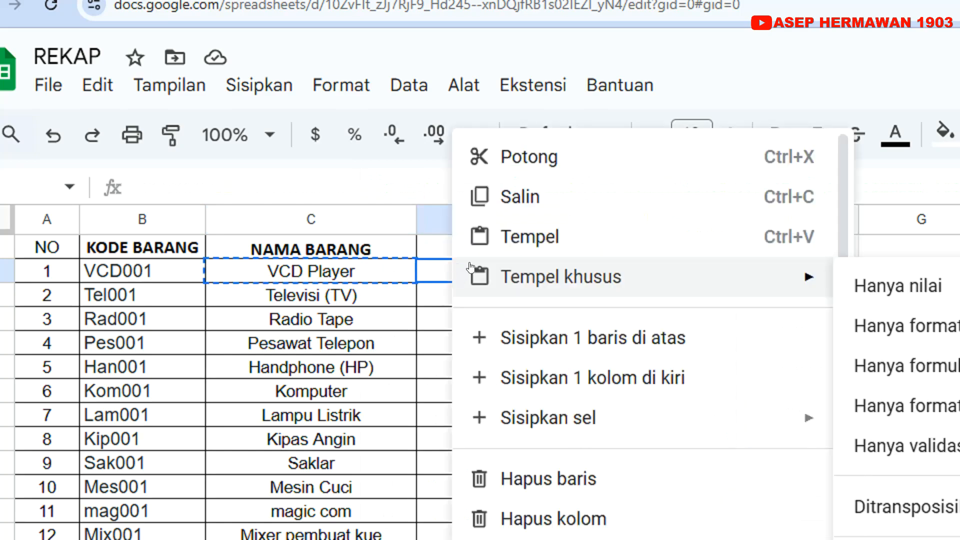
click(509, 239)
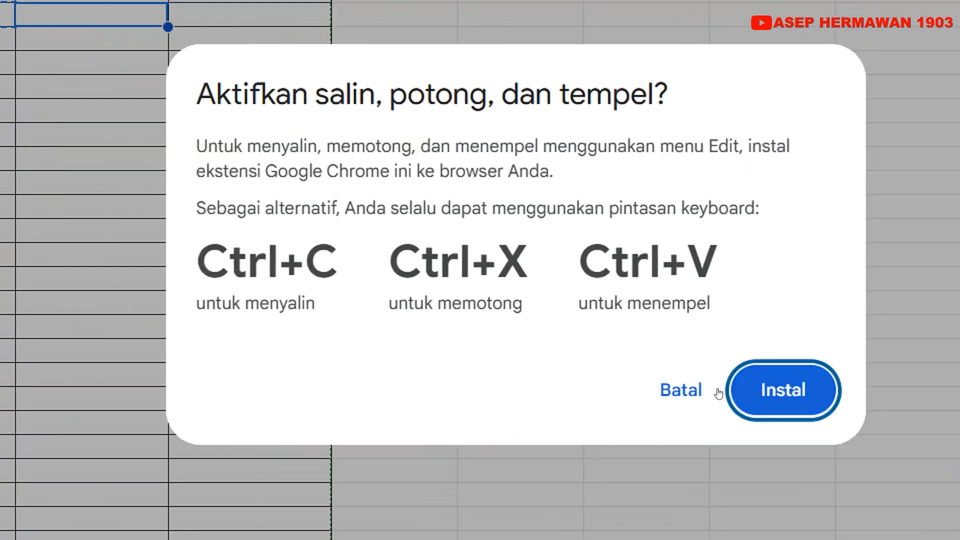
click(666, 389)
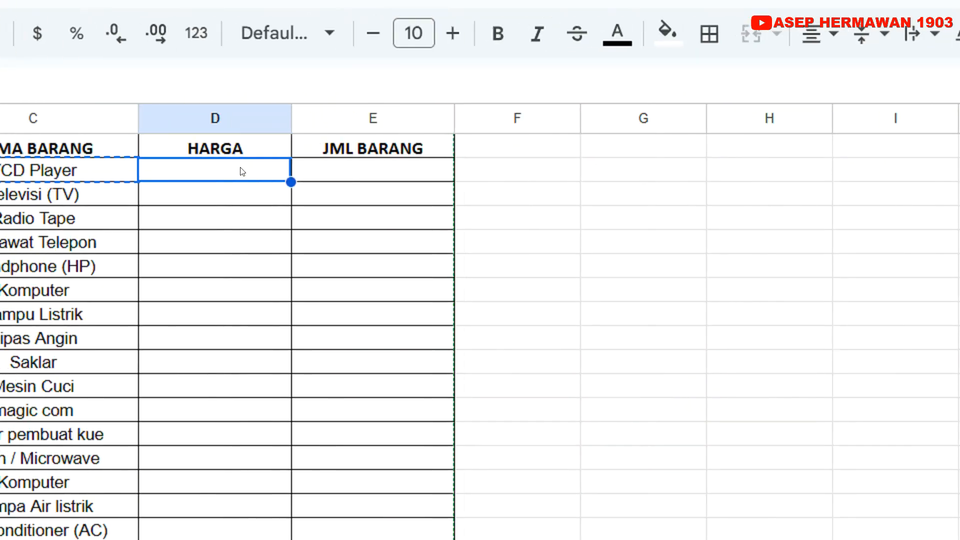
key(ctrl+v)
click(280, 184)
click(288, 171)
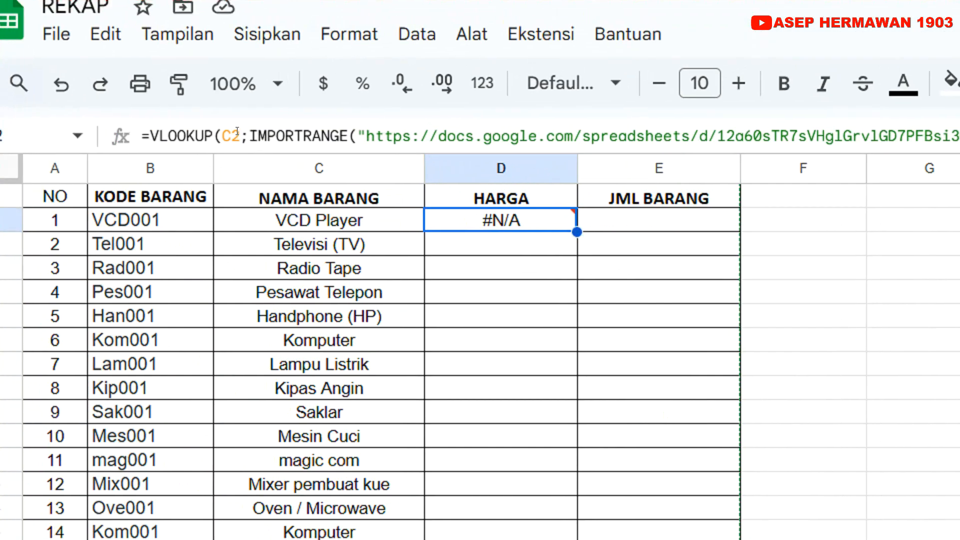
Change the lookup key in D2's formula to B2, commit it, and dismiss the autofill suggestion for the column
click(237, 134)
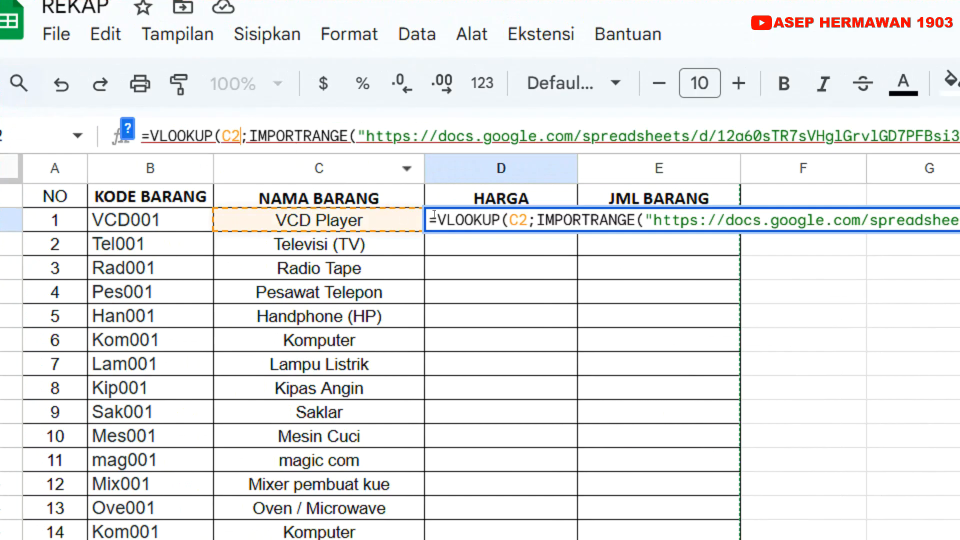
click(522, 212)
key(BackSpace)
key(BackSpace)
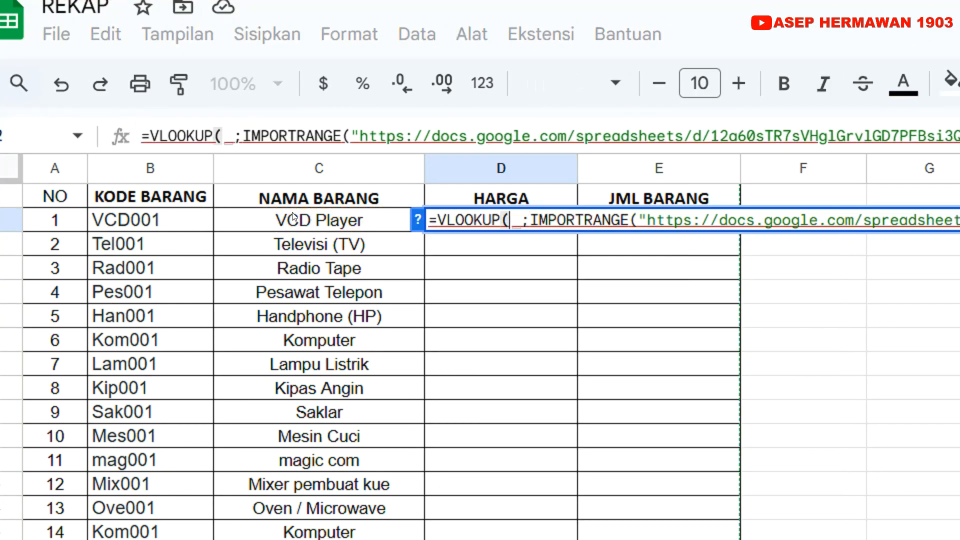
click(164, 218)
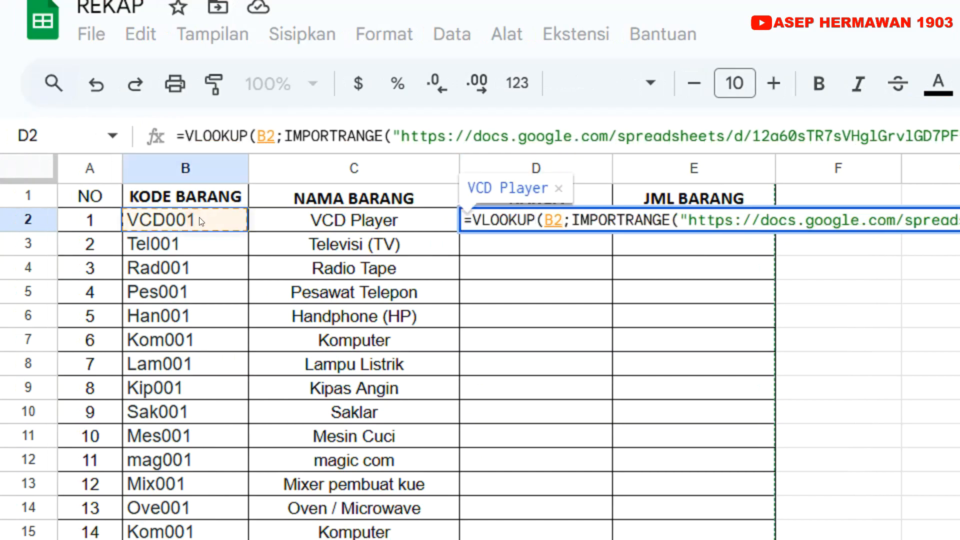
key(Return)
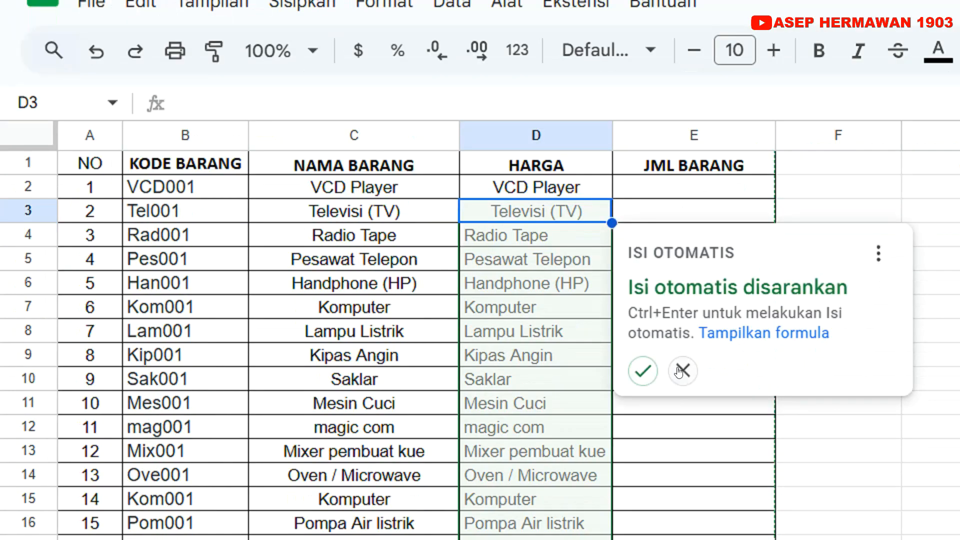
click(675, 401)
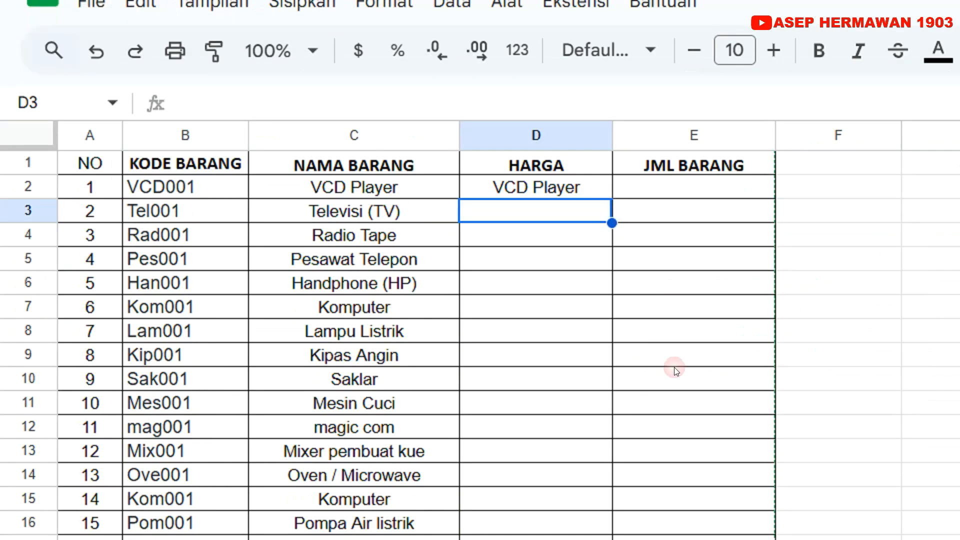
Open D2's formula at its column index and check the position of the HARGA column in DATA 1
click(580, 192)
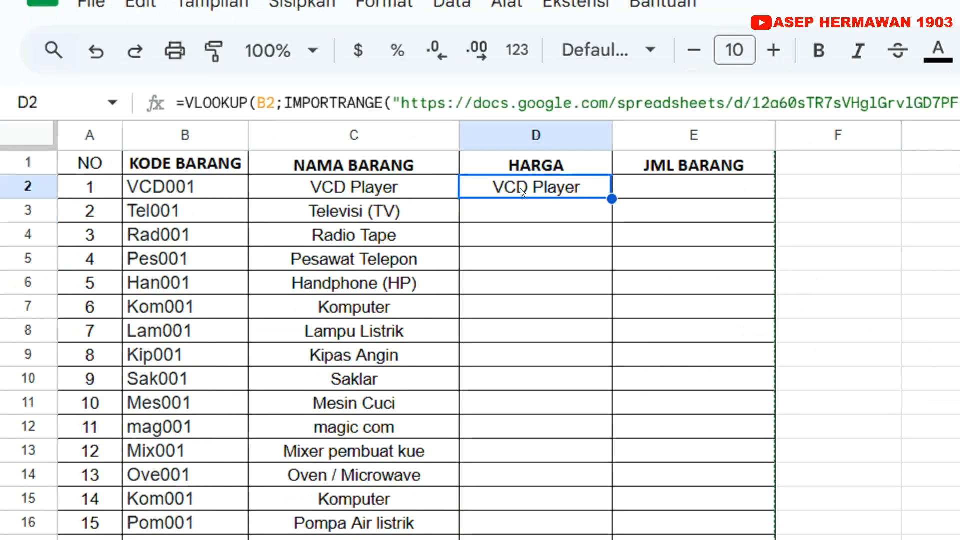
double_click(546, 189)
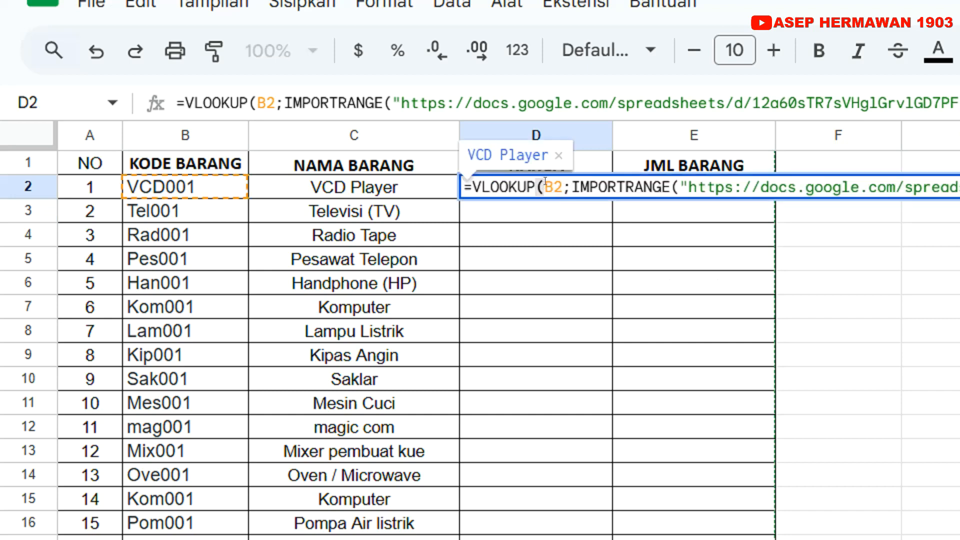
key(Return)
click(541, 170)
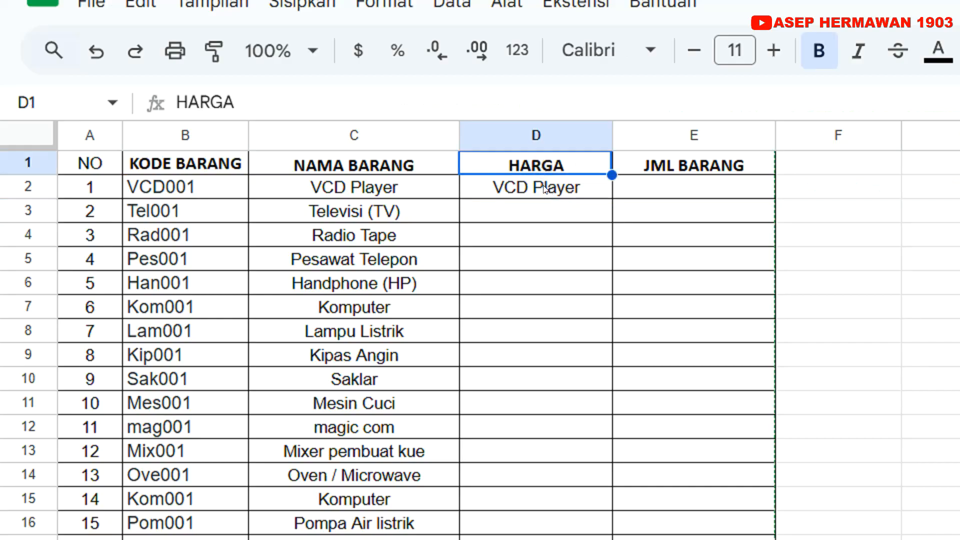
double_click(545, 189)
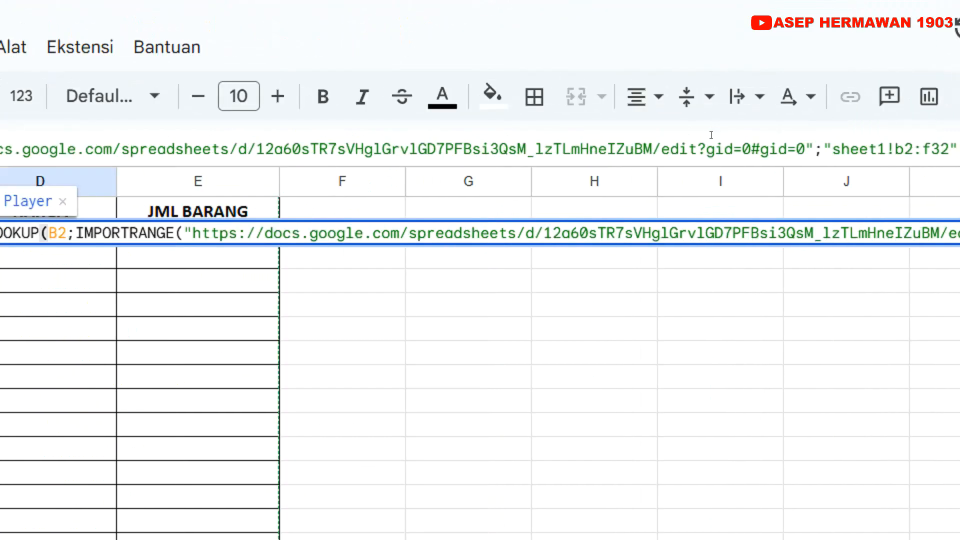
click(717, 143)
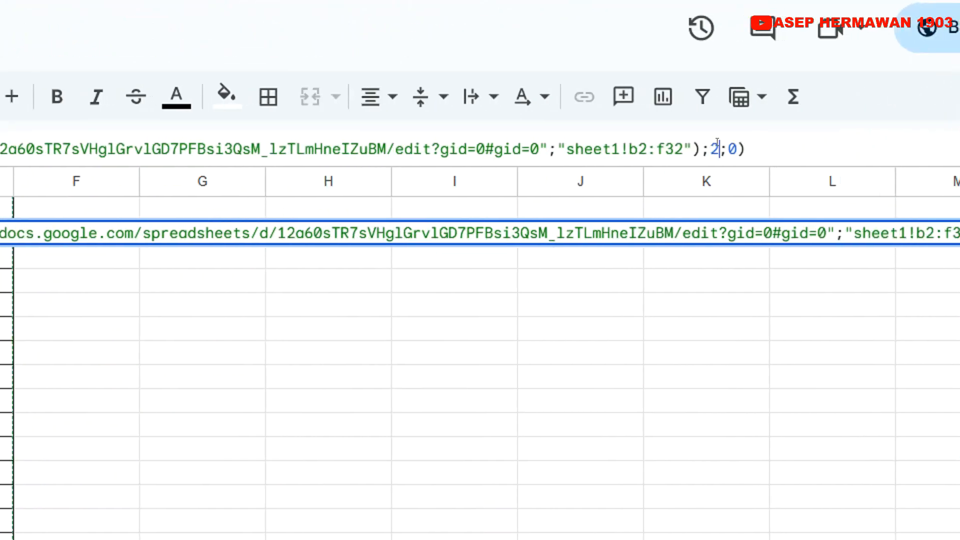
double_click(715, 147)
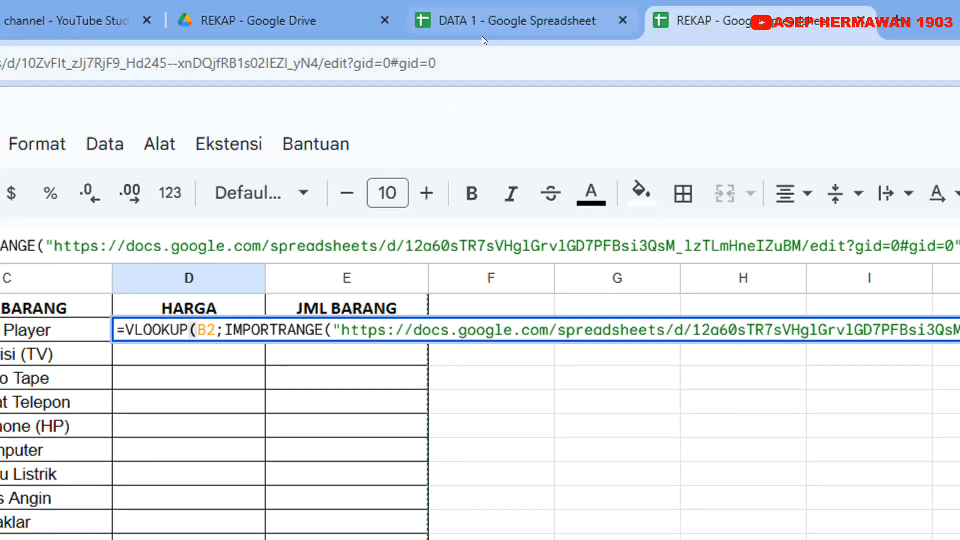
click(483, 25)
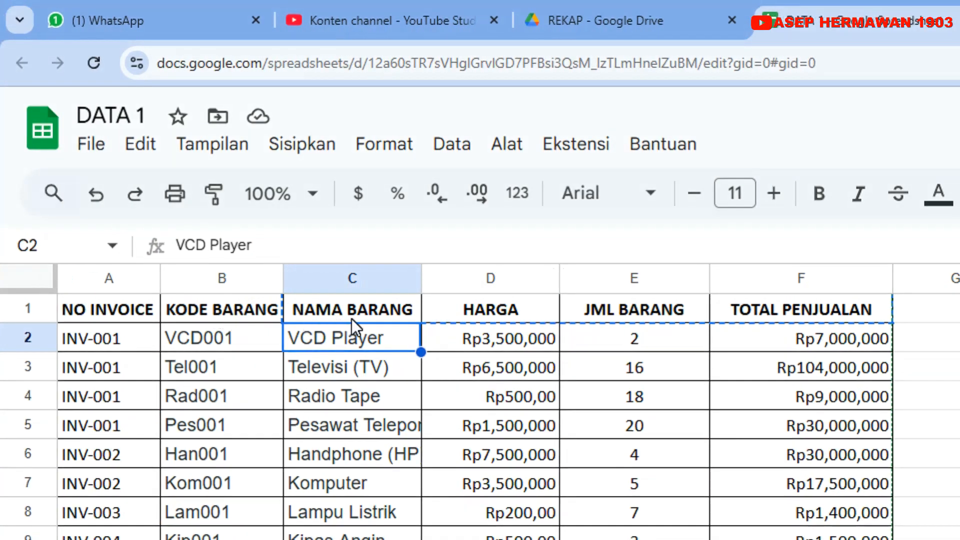
click(720, 20)
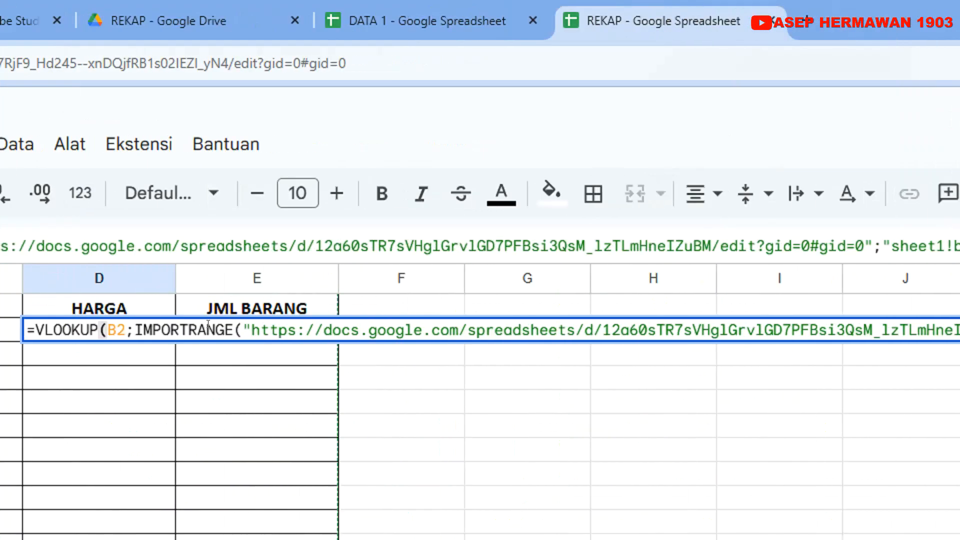
Set the column index in D2's VLOOKUP to 3 and fill the formula down the HARGA column
double_click(746, 245)
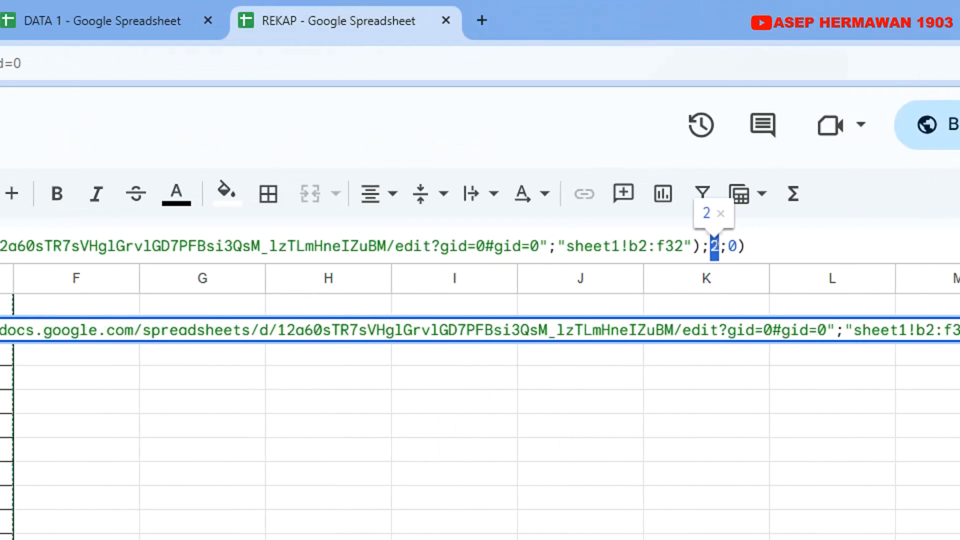
key(BackSpace)
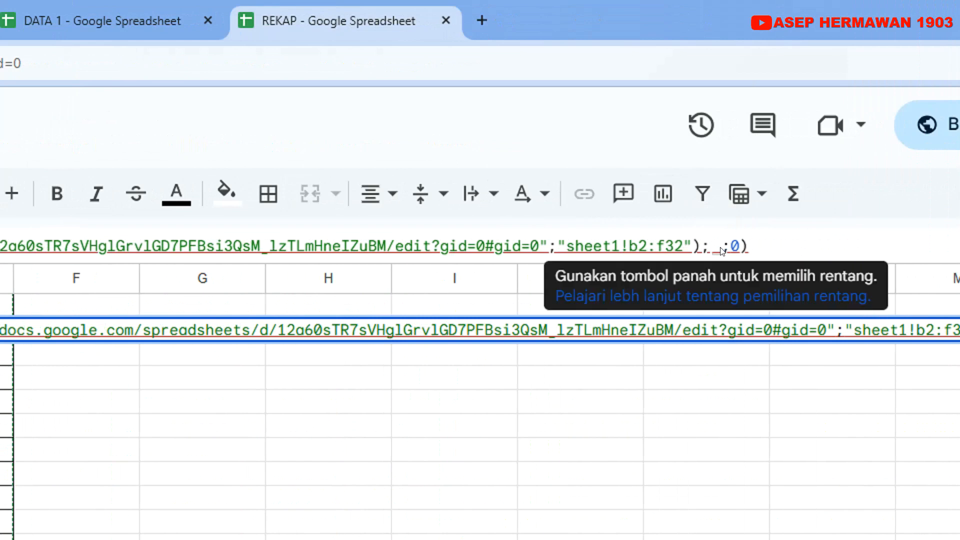
text(3)
key(Return)
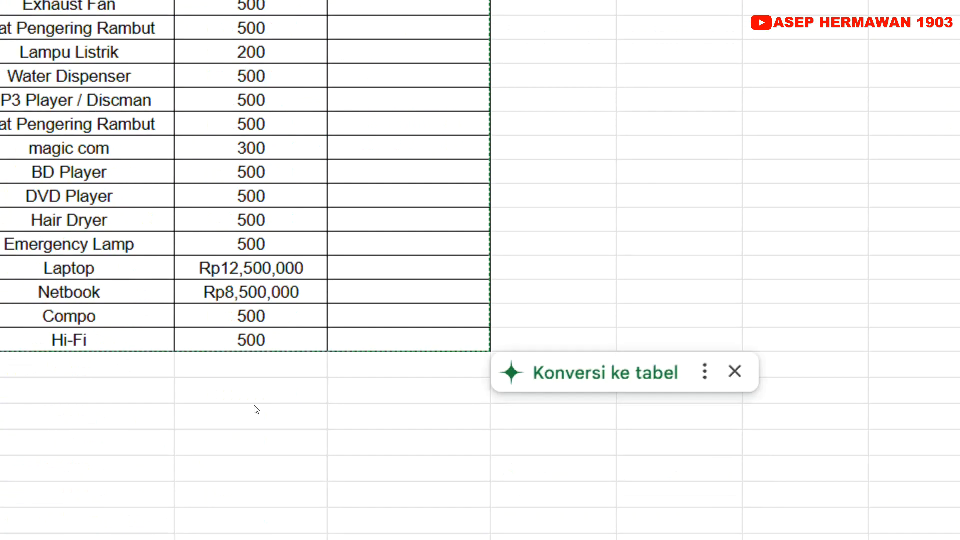
scroll(254, 395, up, 6)
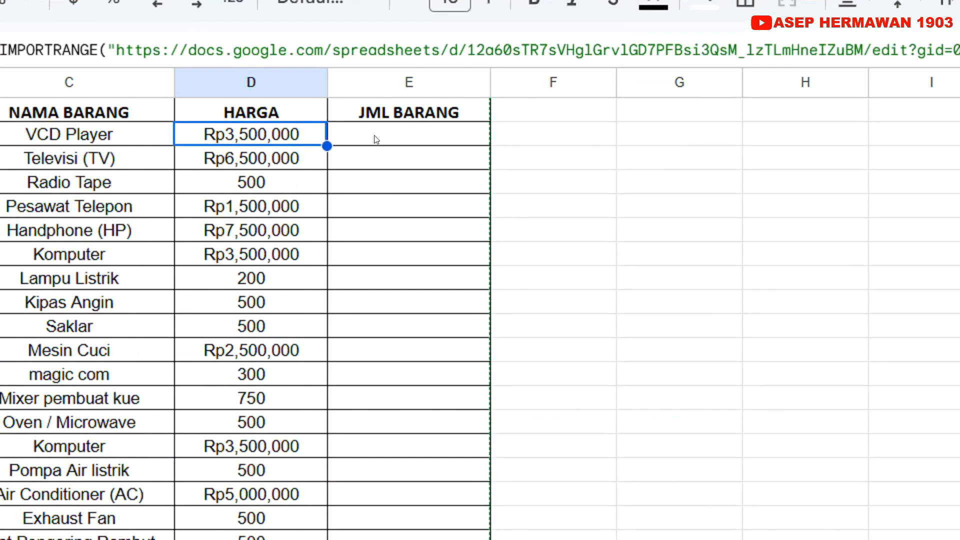
Copy the HARGA formula from D2 into E2 under JML BARANG
click(374, 20)
click(294, 24)
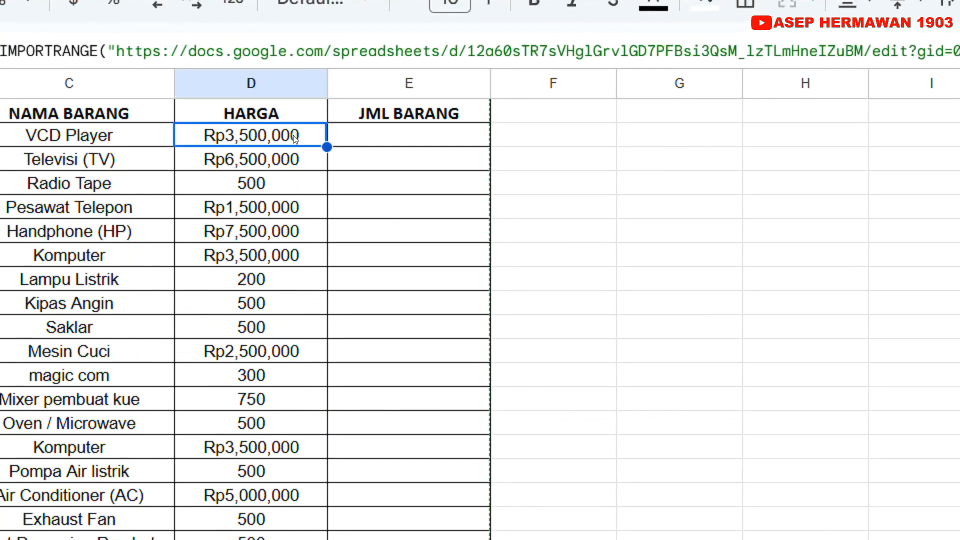
right_click(294, 139)
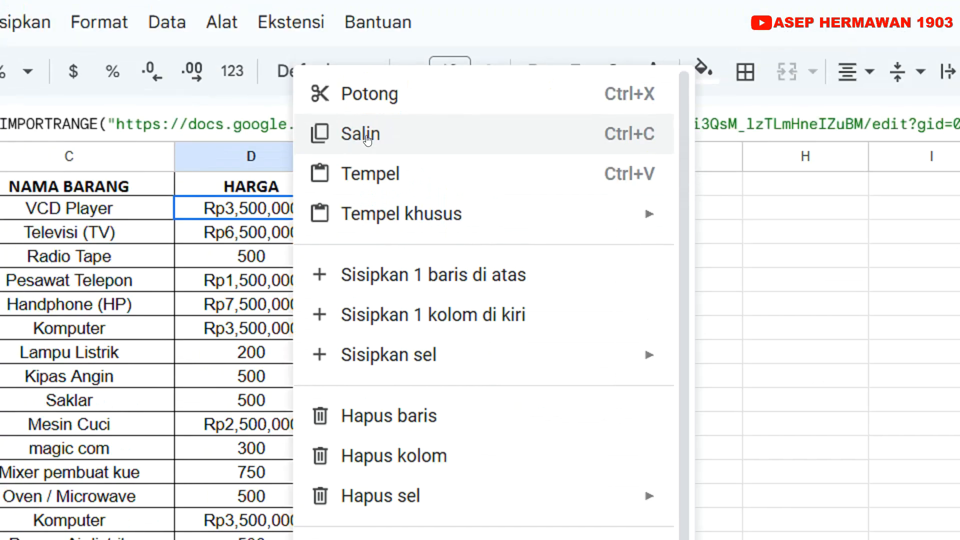
click(362, 63)
click(371, 205)
key(ctrl+v)
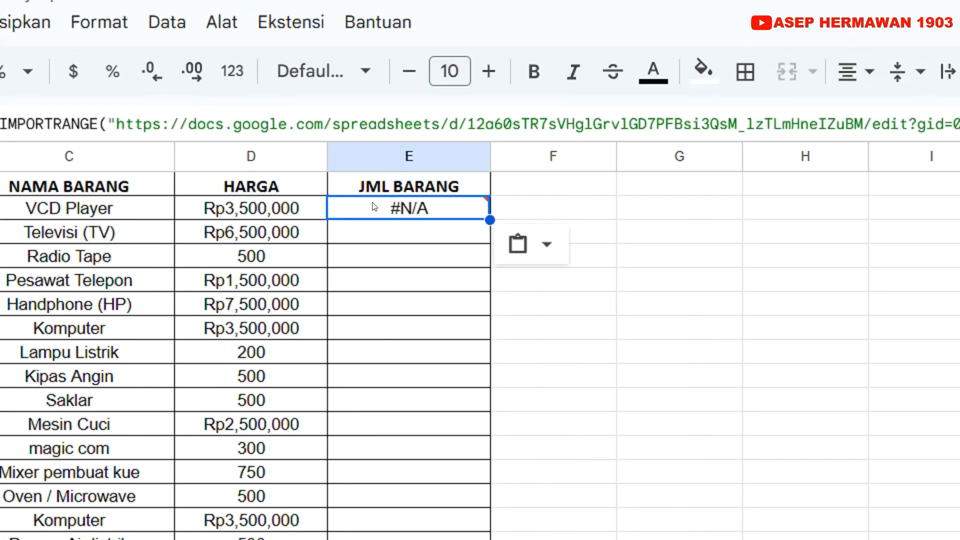
Replace the lookup key in E2's VLOOKUP formula with the item code cell B2
double_click(374, 206)
double_click(423, 207)
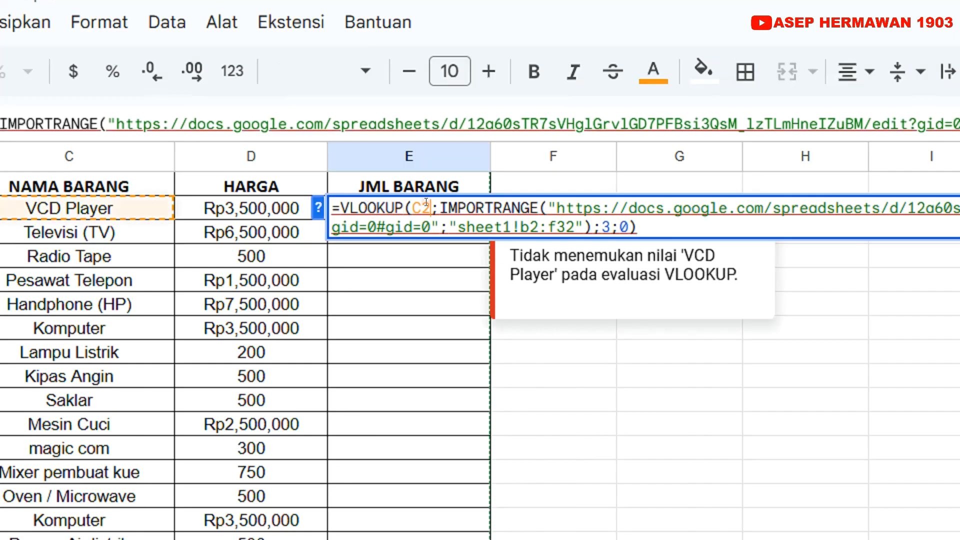
key(BackSpace)
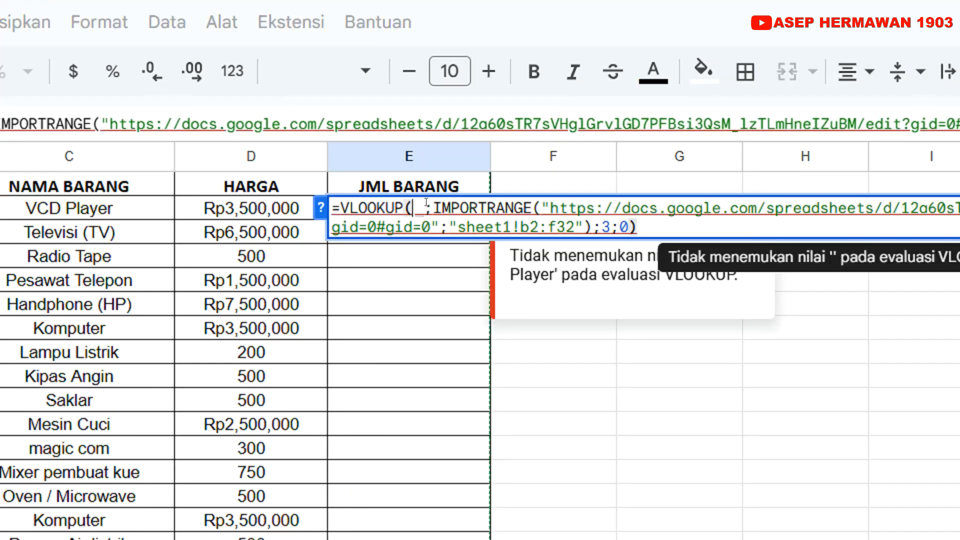
click(217, 205)
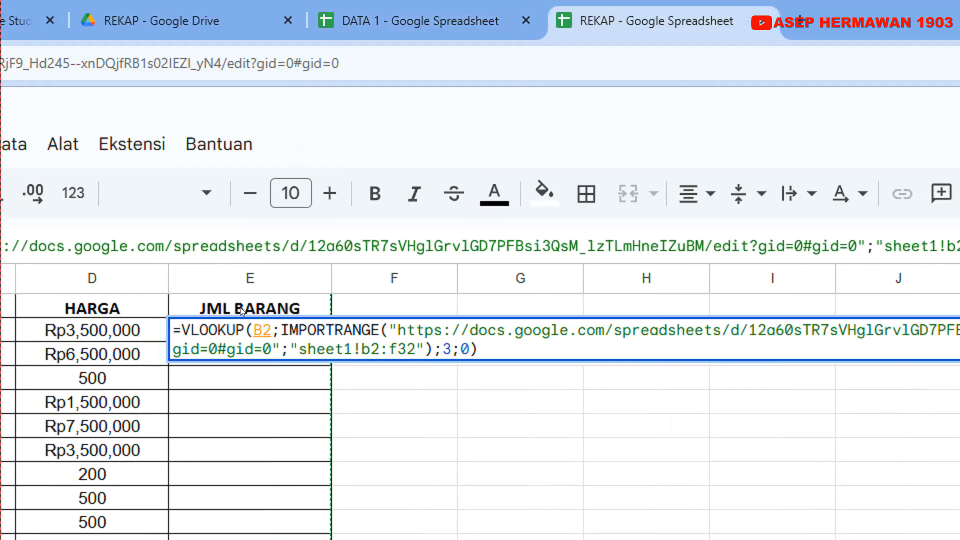
Check the JML BARANG column's position in DATA 1, then set E2's column index to 4 and commit the formula
click(369, 11)
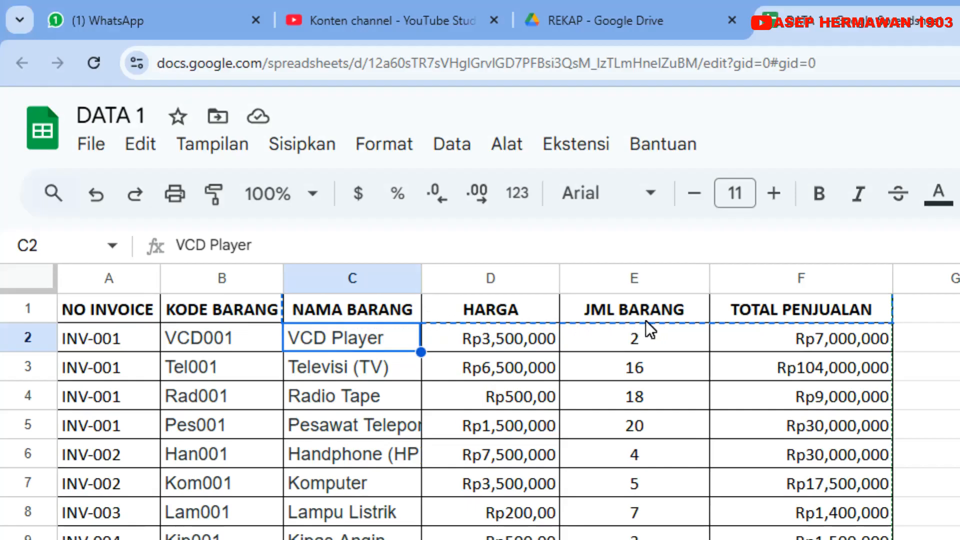
click(724, 23)
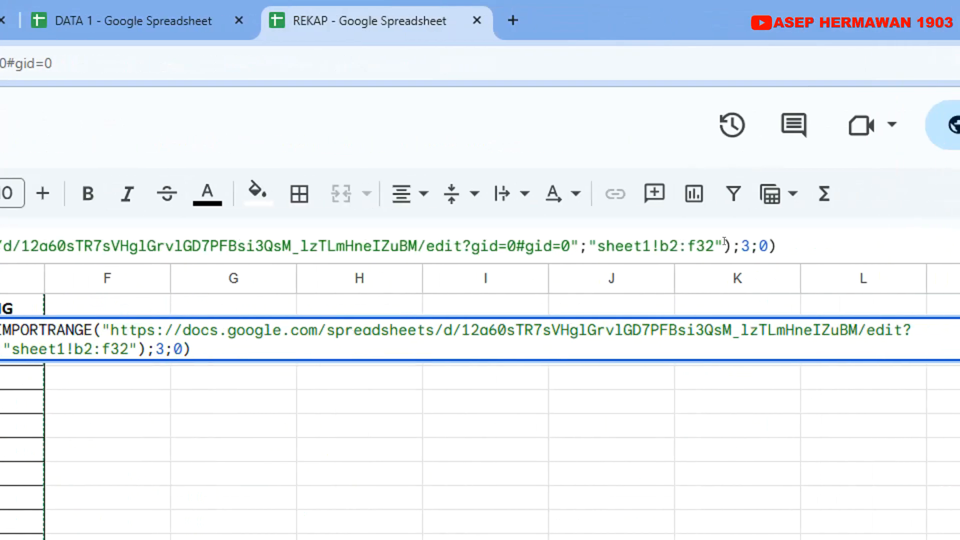
key(BackSpace)
text(4)
key(Return)
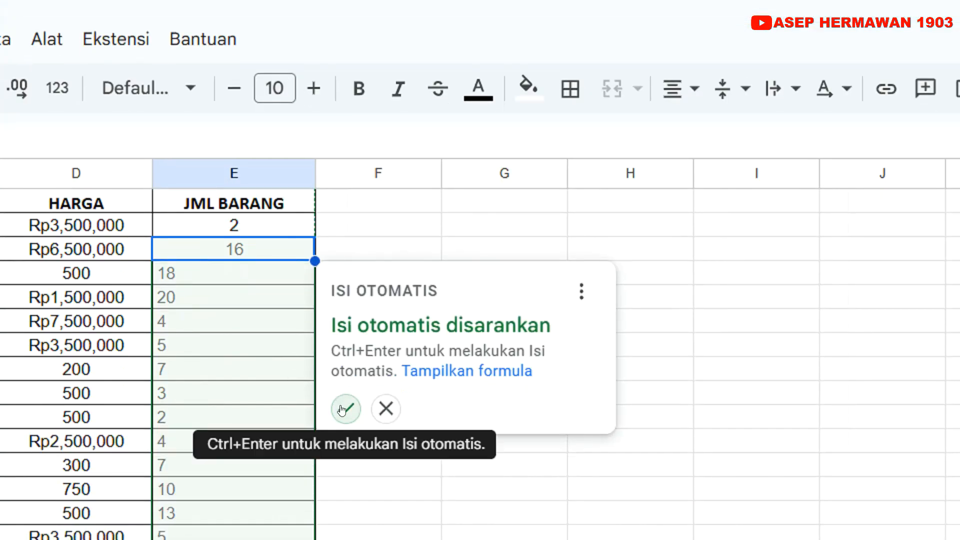
Accept the suggested autofill for the JML BARANG column and review the completed REKAP table
click(345, 410)
click(273, 212)
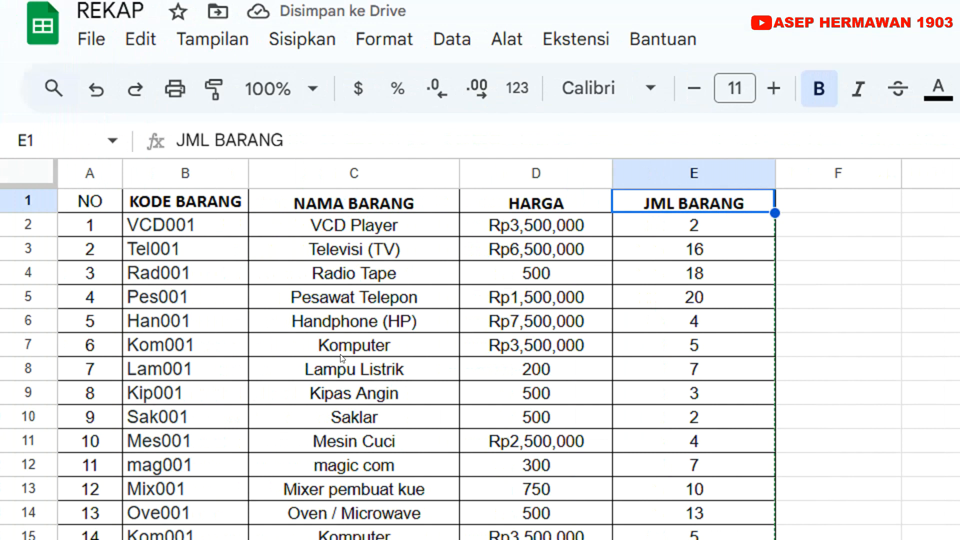
scroll(341, 358, down, 7)
scroll(377, 330, up, 7)
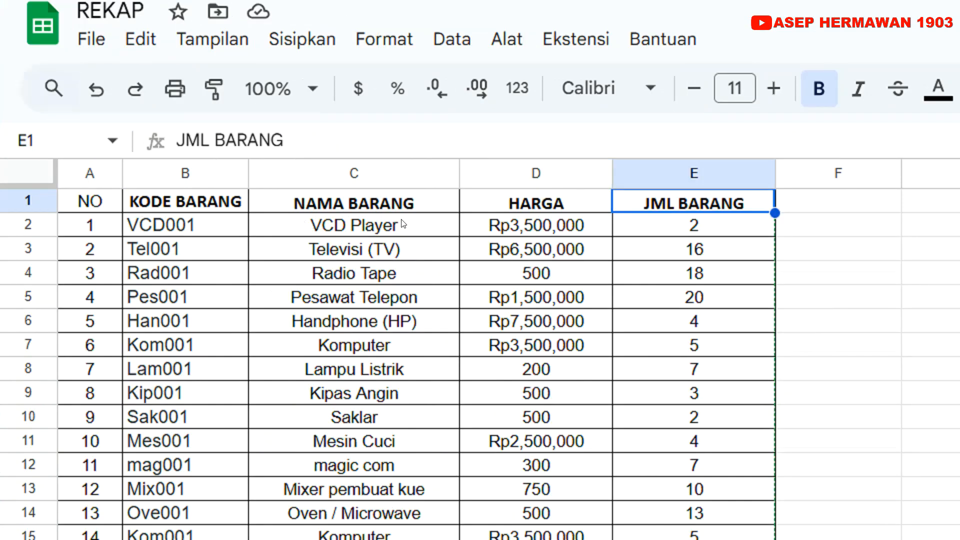
Copy the item code VCD001 from B2 into B7 to test the lookup formulas
click(216, 225)
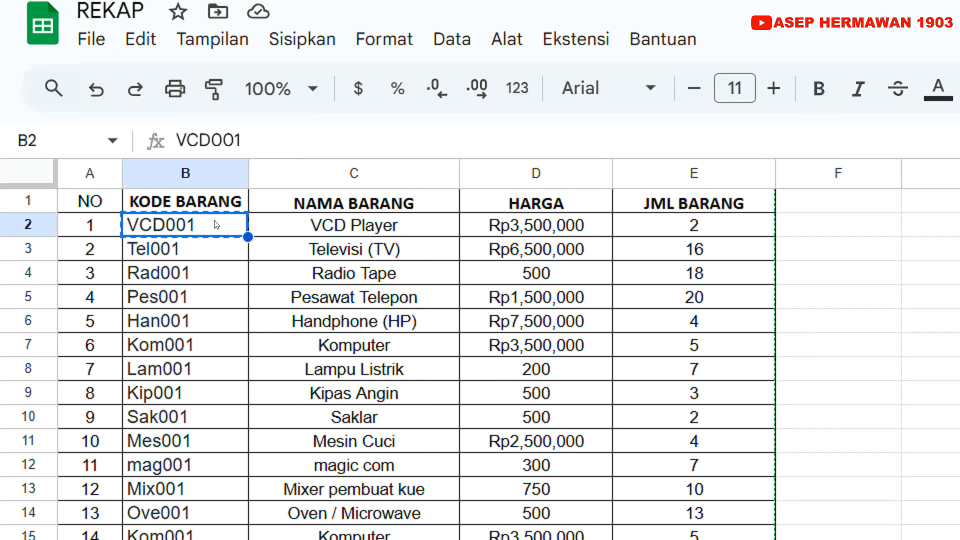
click(177, 346)
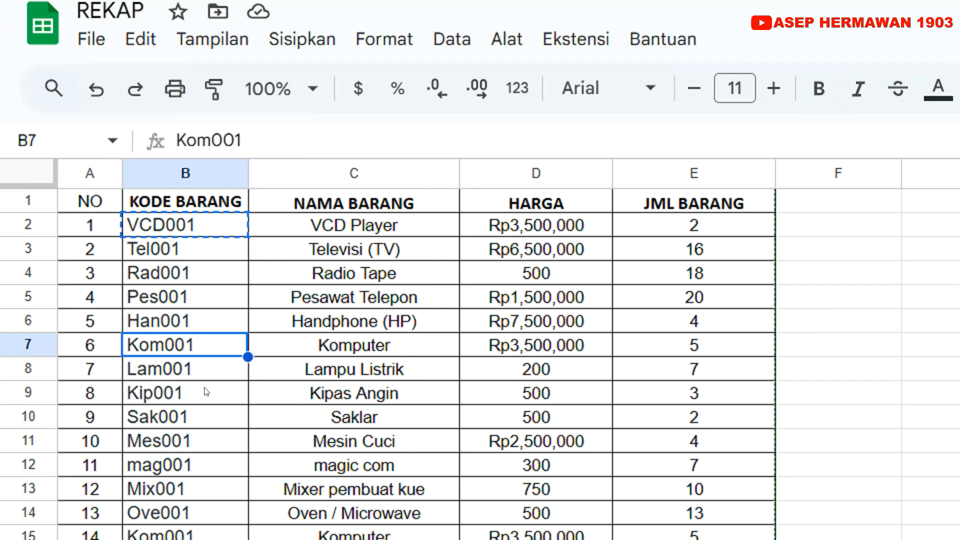
key(ctrl+v)
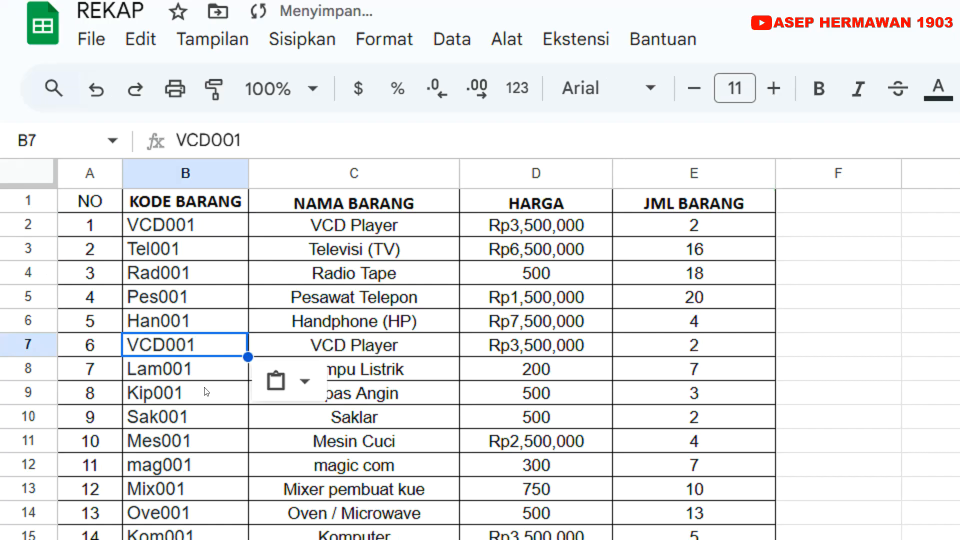
Check row 7's NAMA BARANG, HARGA and JML BARANG lookups, then undo the code pasted into B7
click(349, 349)
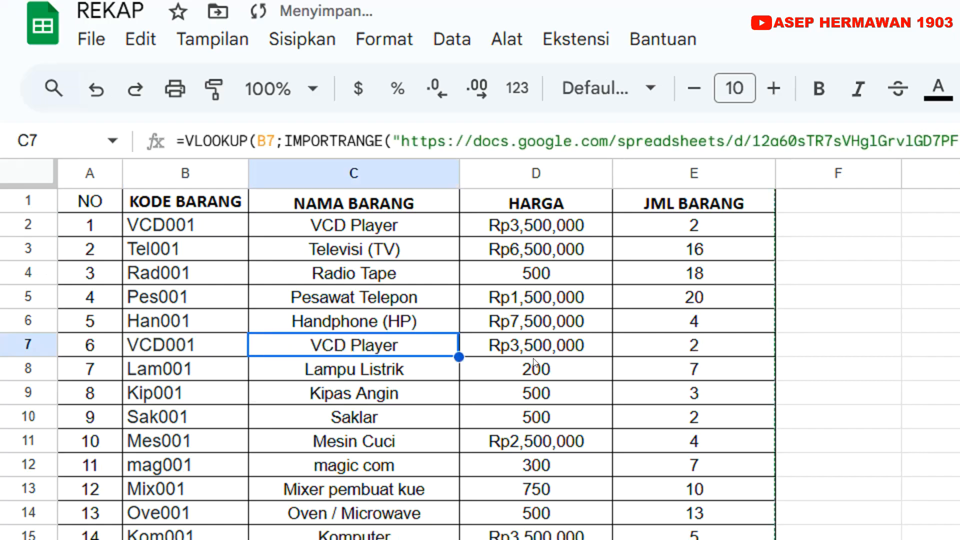
click(536, 361)
click(698, 349)
click(418, 356)
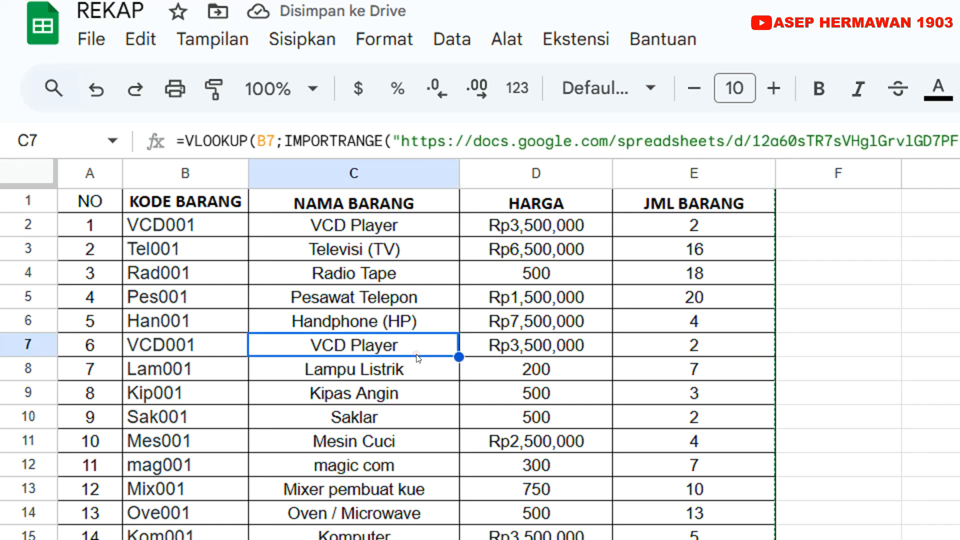
key(ctrl+z)
click(325, 276)
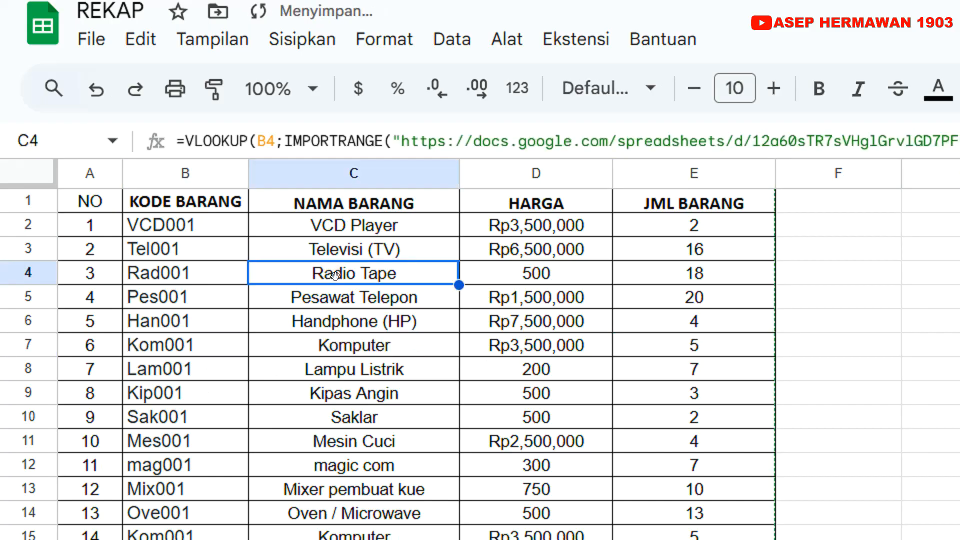